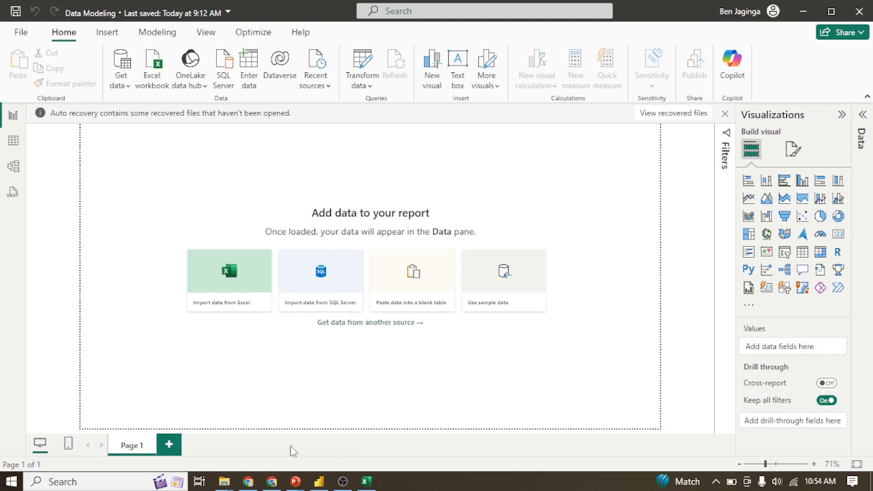
Step: Switch to the Adventure Works 2020 workbook in Excel and review its Calendar, Products, Customers and Territory sheets
mouse_move(369, 483)
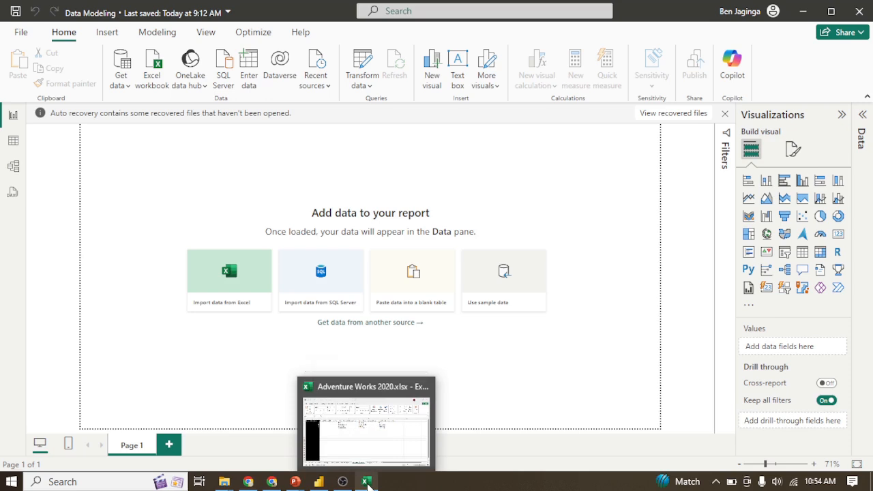
click(367, 482)
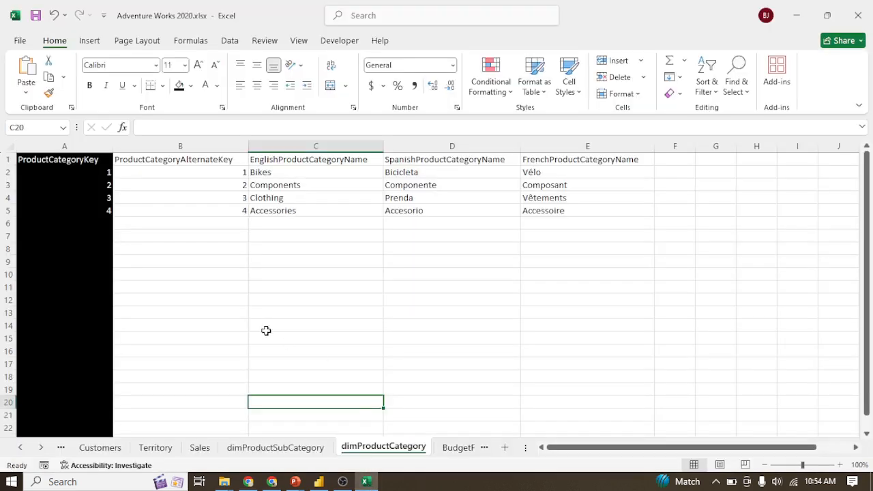
click(89, 447)
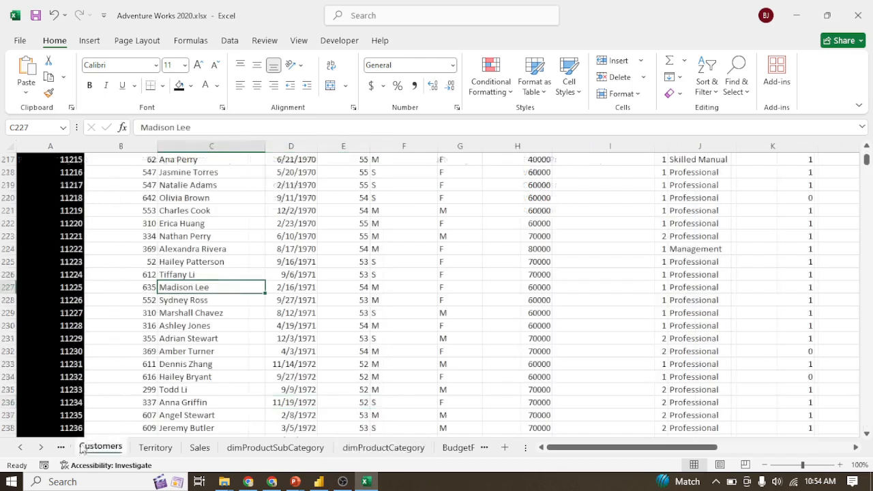
click(21, 448)
click(21, 448)
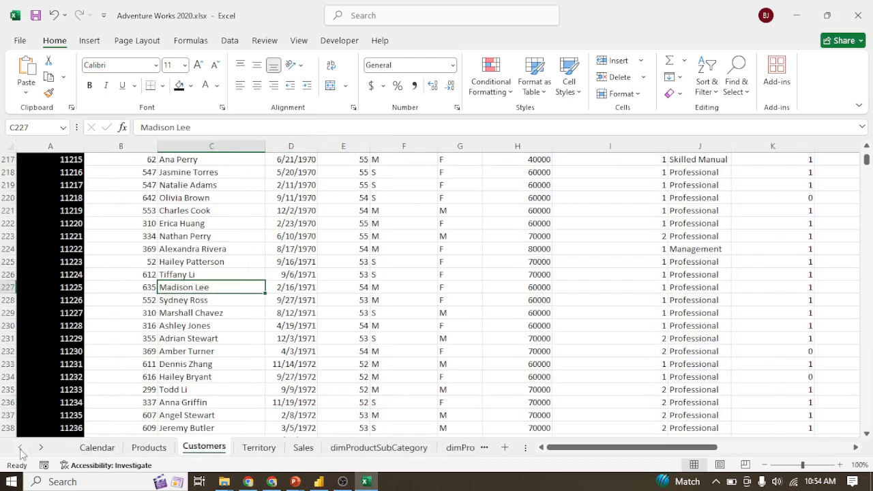
click(97, 447)
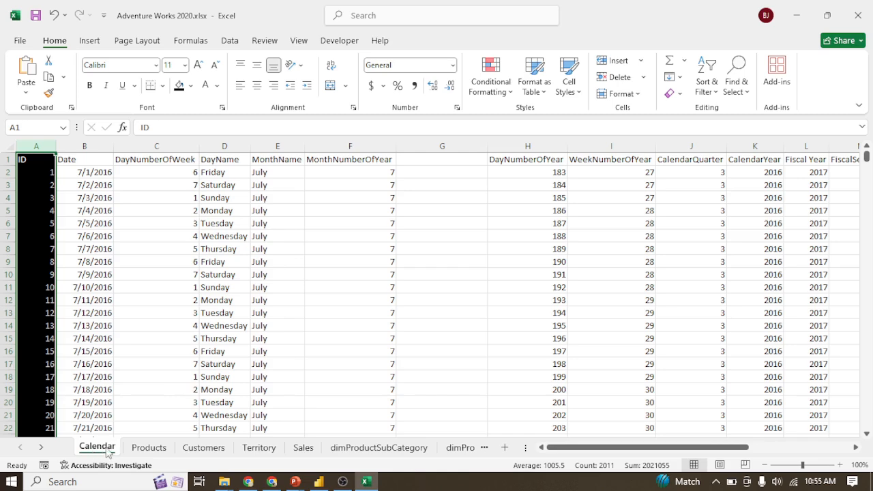
click(145, 450)
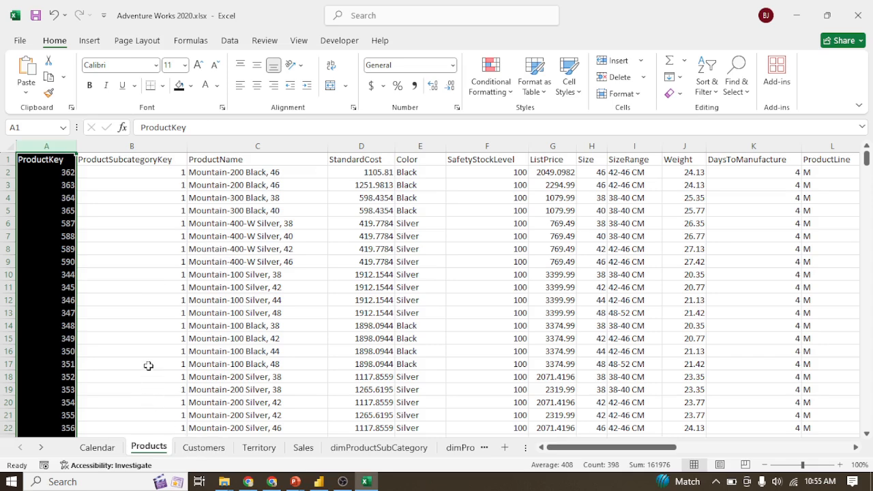
click(206, 448)
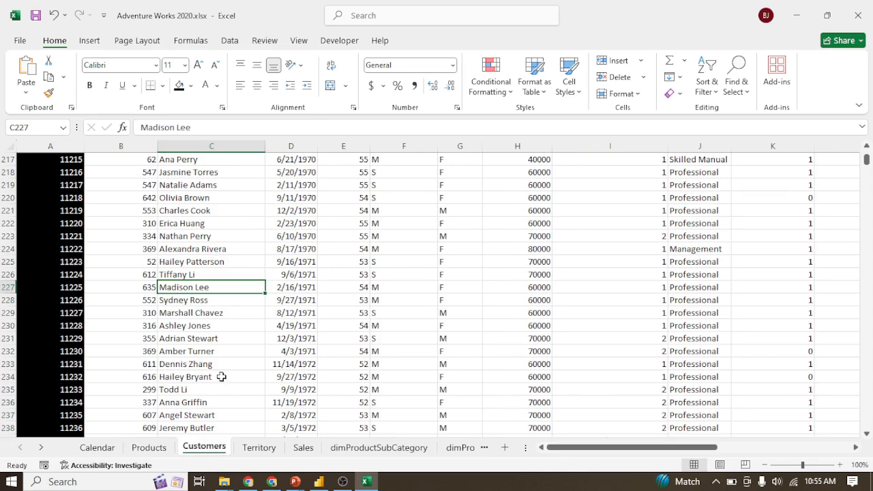
click(258, 449)
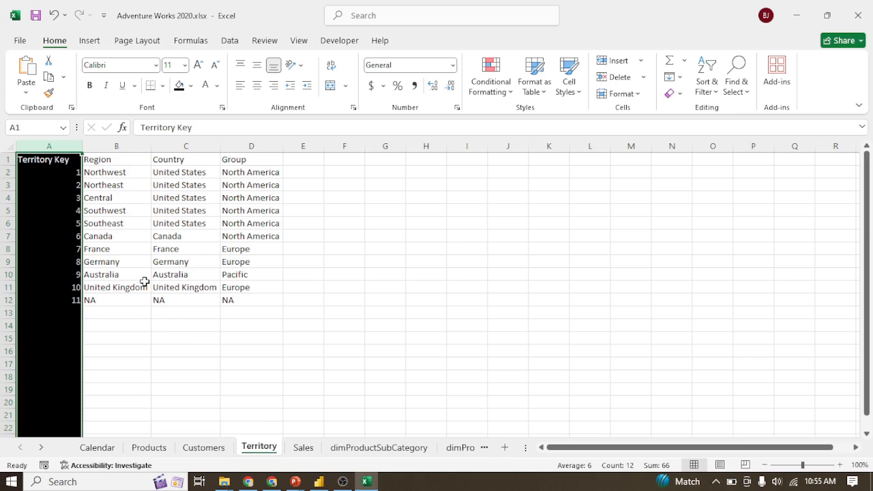
Step: Examine the Calendar sheet's records by highlighting its rows from the ID column through the Fiscal Year column
click(98, 447)
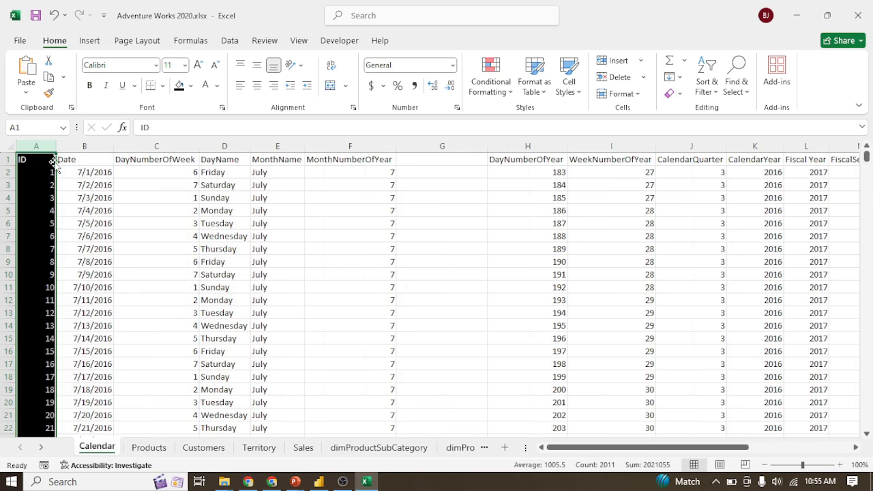
drag(34, 159, 823, 482)
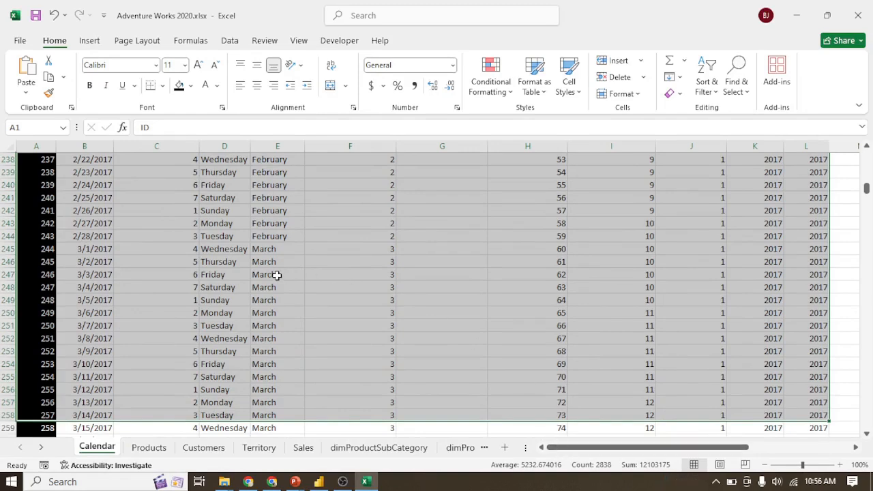
scroll(261, 274, up, 18)
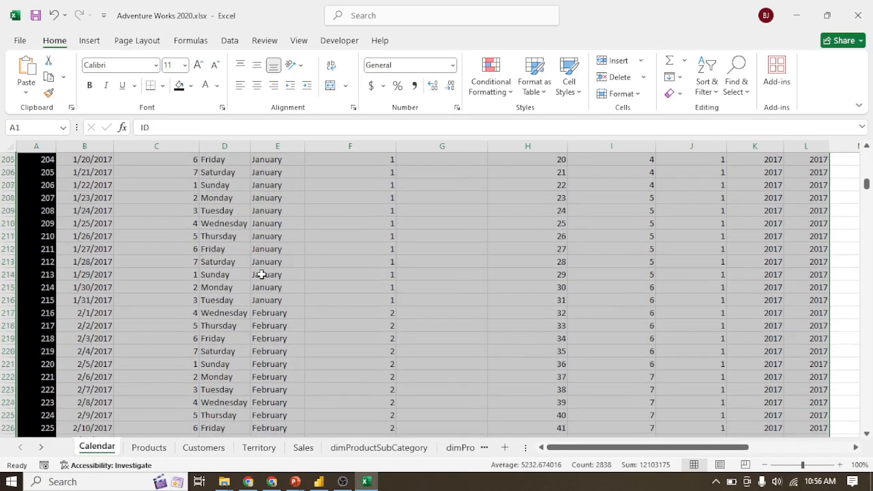
scroll(260, 272, up, 20)
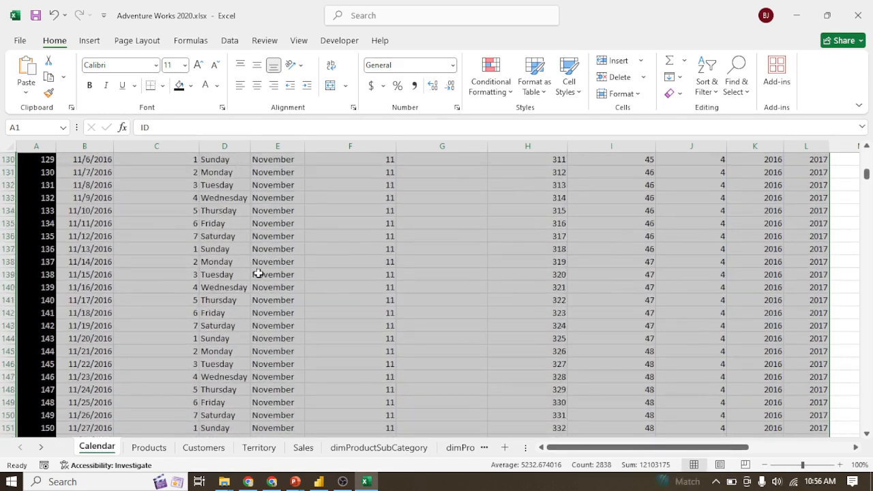
scroll(262, 274, up, 6)
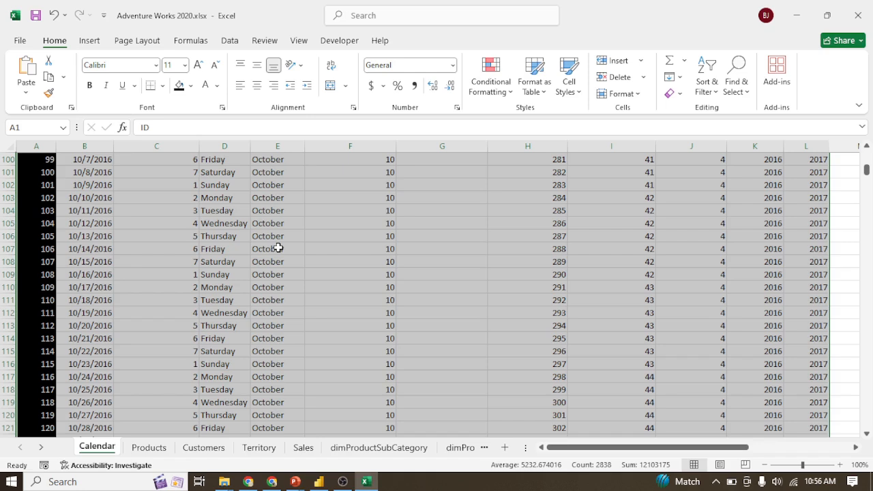
Step: Switch back to Power BI Desktop and connect to Adventure Works 2020.xlsx as an Excel workbook source
click(319, 481)
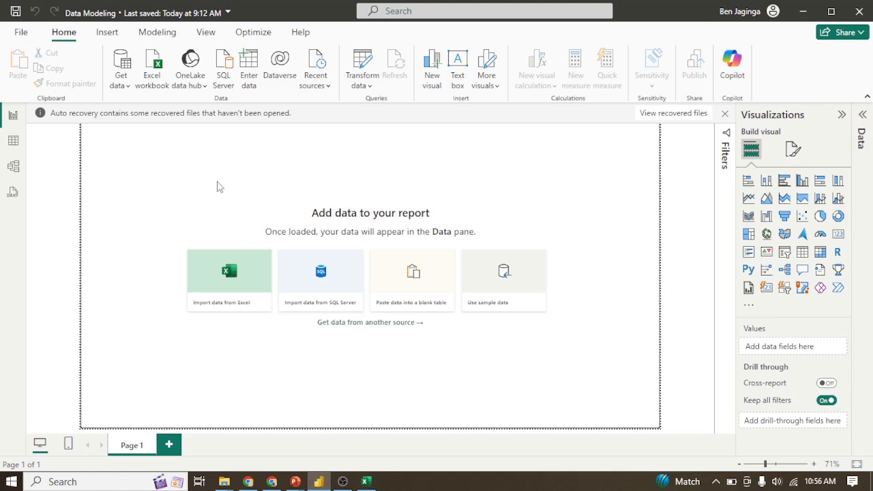
click(124, 83)
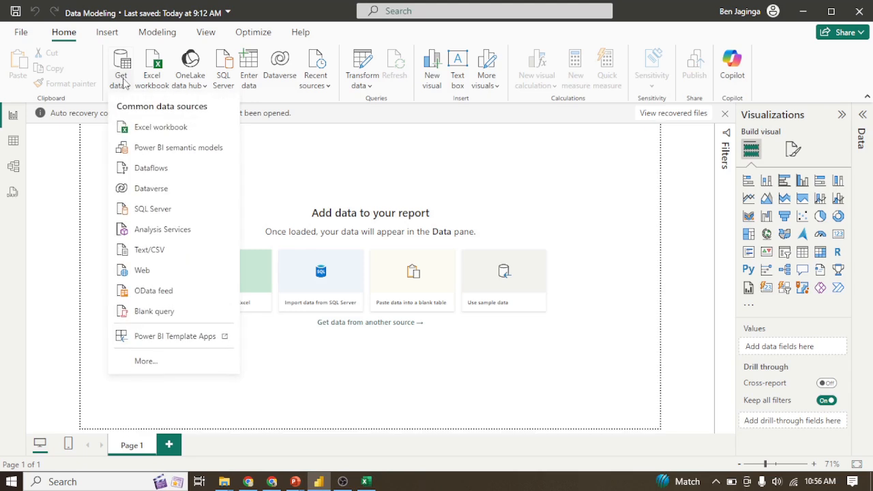
click(156, 129)
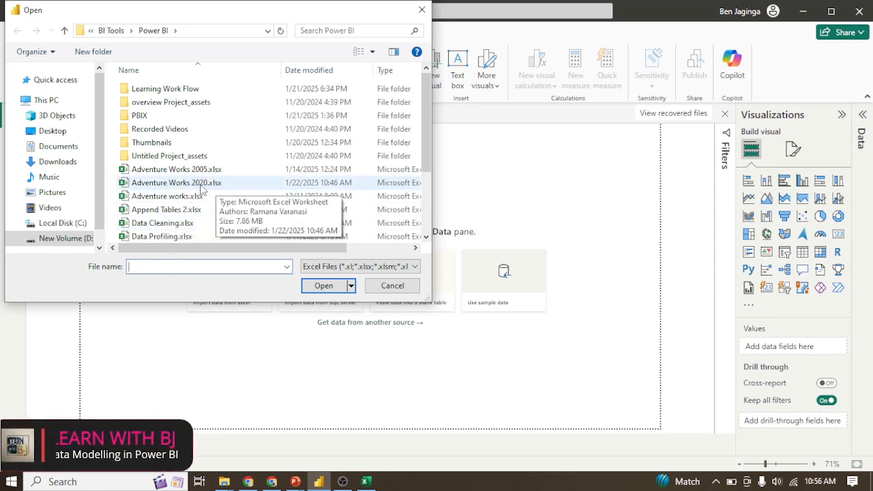
click(176, 182)
click(321, 286)
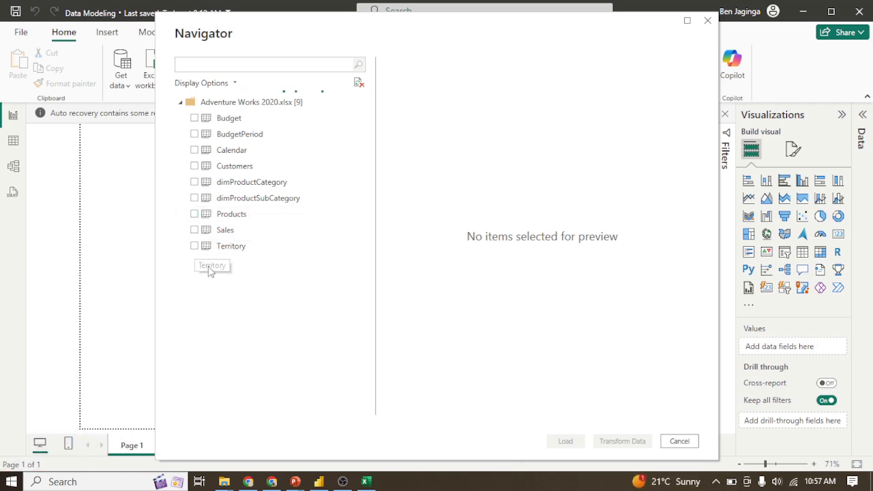
Step: Load the Sales, Calendar and Customers tables from the workbook into the model
click(186, 232)
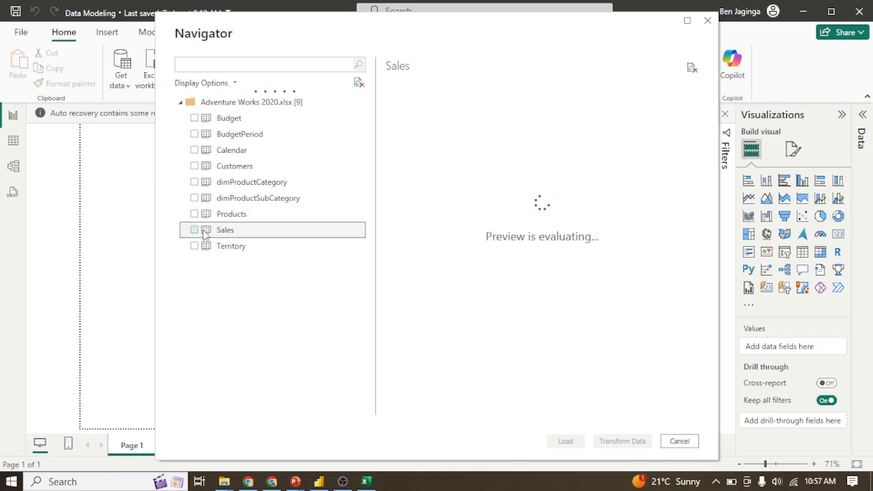
click(194, 230)
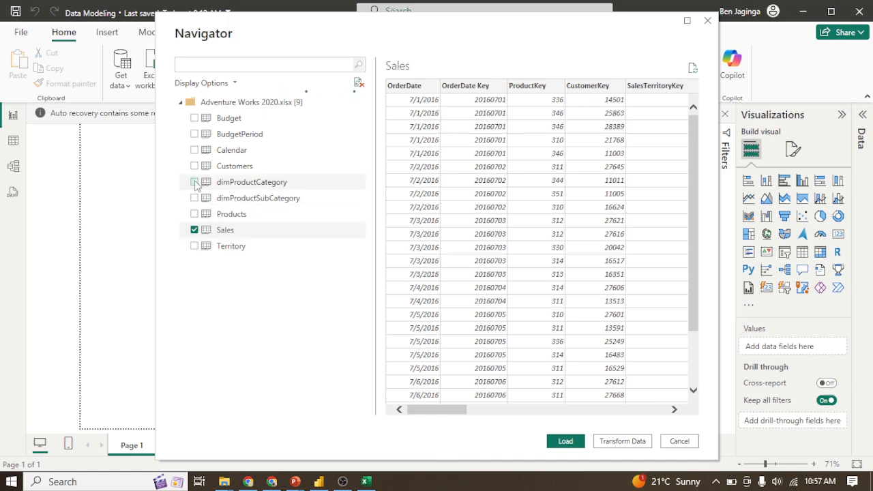
click(194, 150)
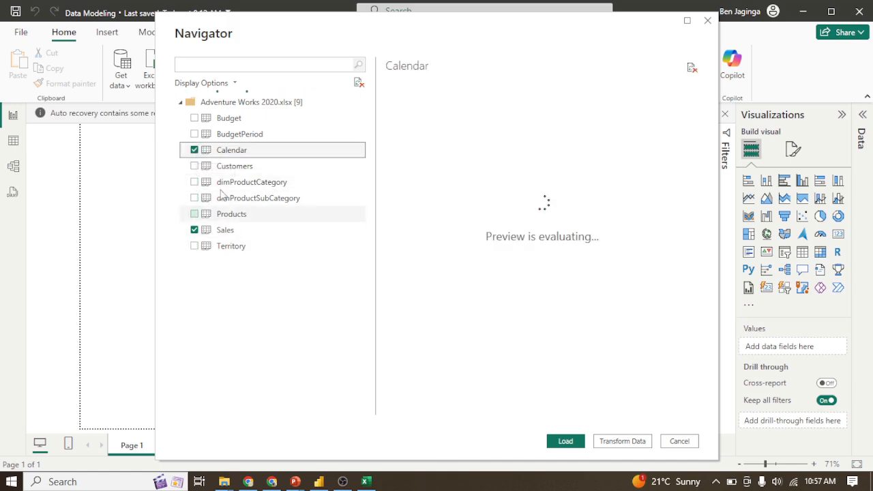
click(195, 167)
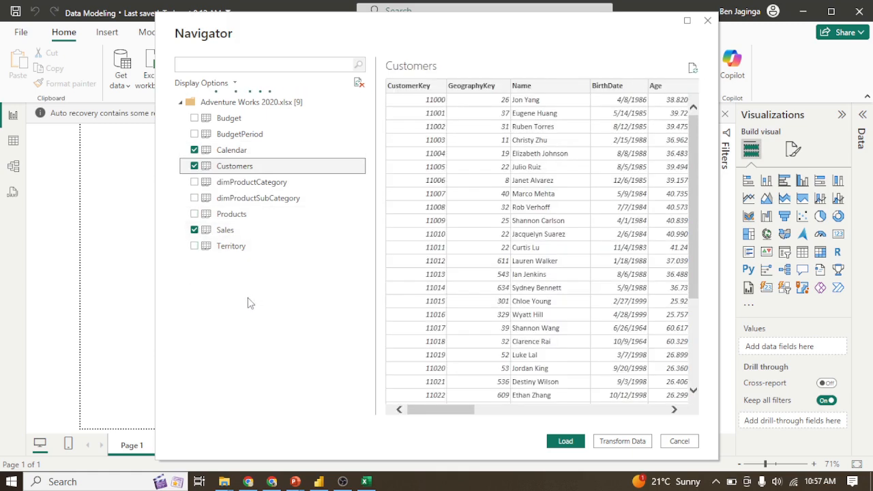
click(566, 442)
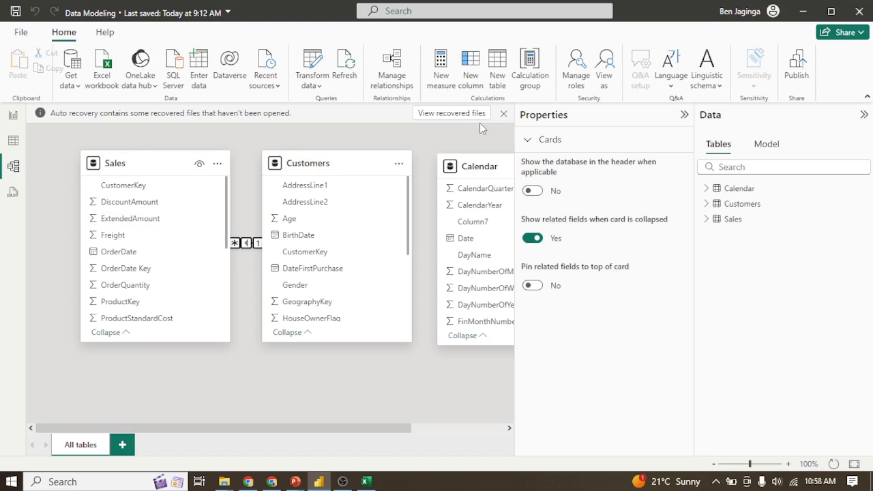
Step: Remove the auto-recovered files and collapse the Properties and Data panes beside the model diagram
click(478, 115)
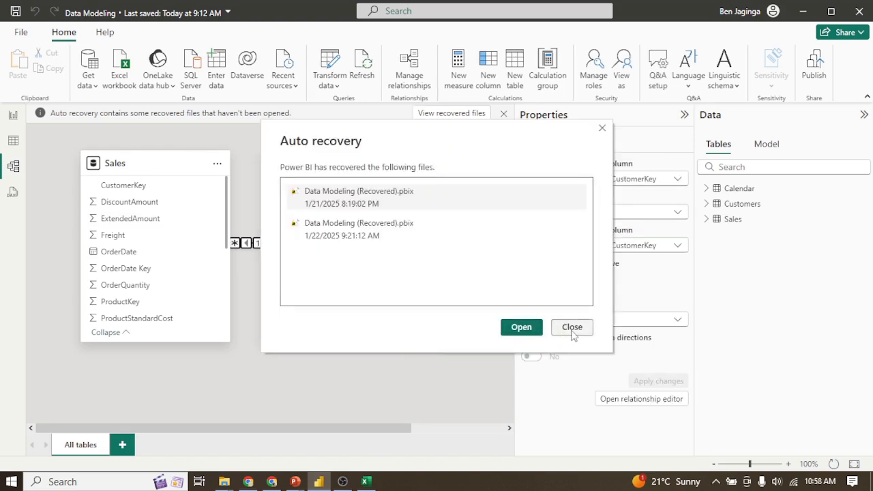
click(573, 330)
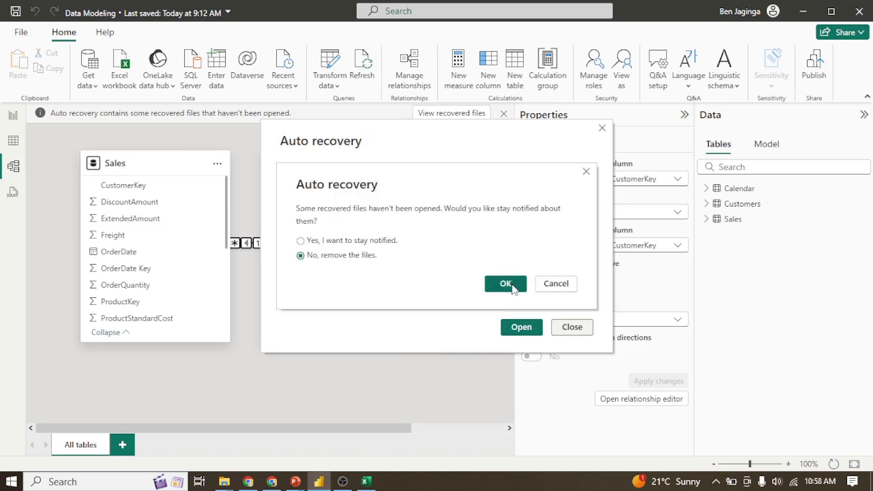
click(513, 287)
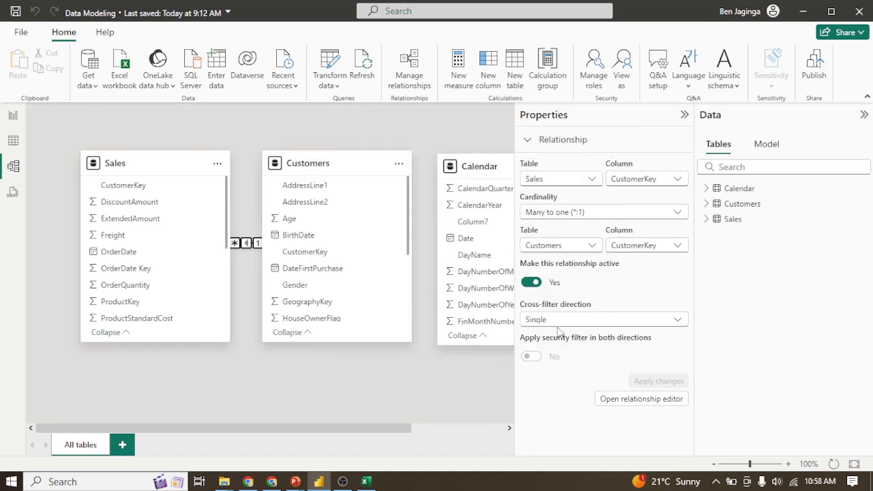
click(684, 116)
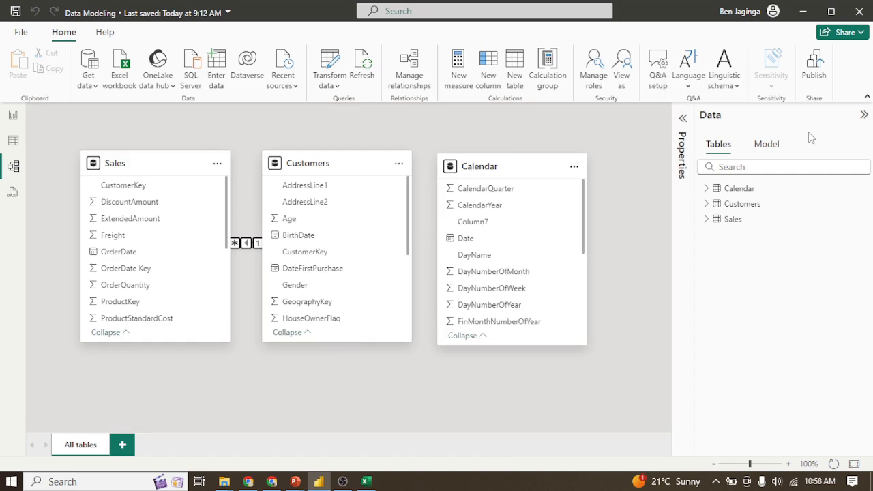
click(864, 115)
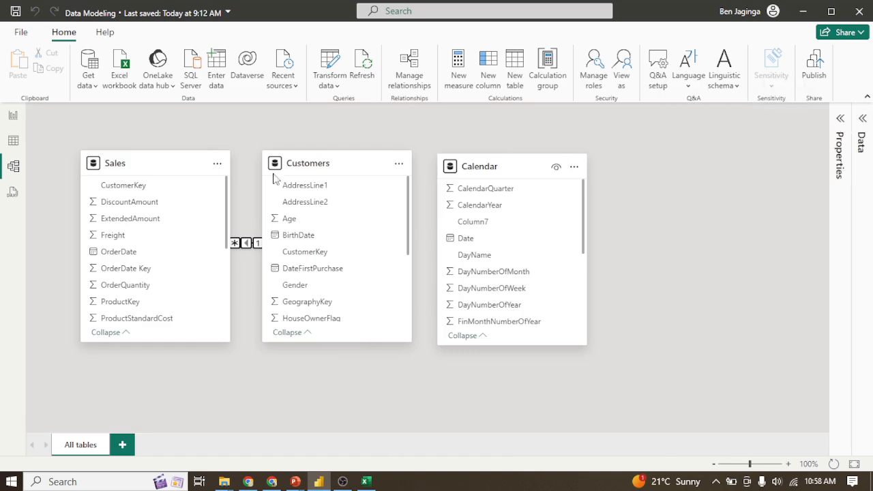
Step: Delete the automatically created relationship between the Sales and Customers tables
right_click(245, 245)
click(273, 253)
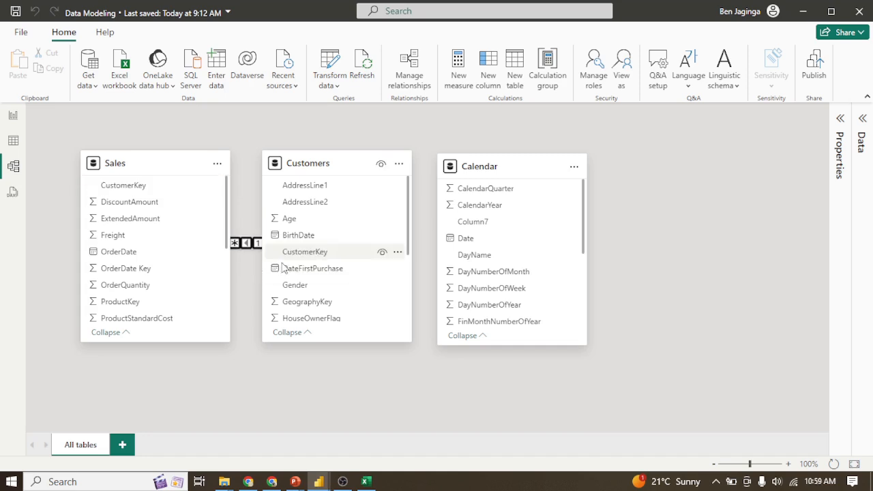
click(509, 281)
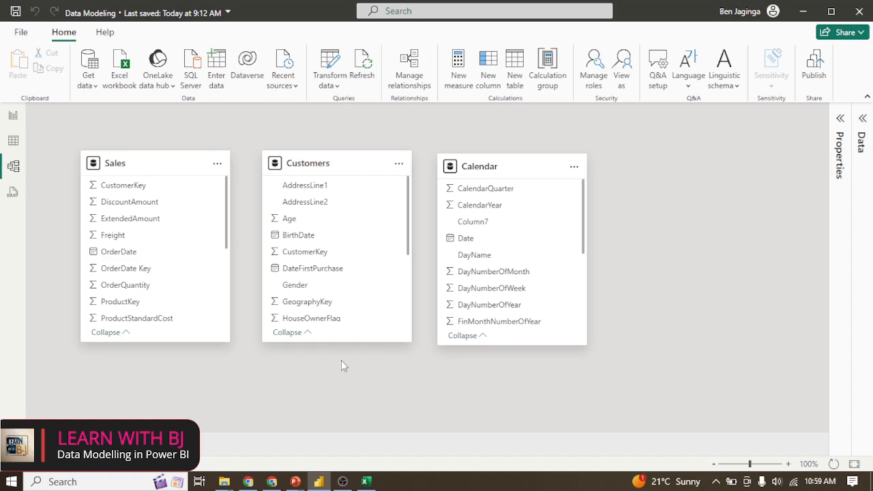
Step: Turn off importing relationships on first load and autodetecting new relationships after data is loaded in the current file's data load options
click(21, 35)
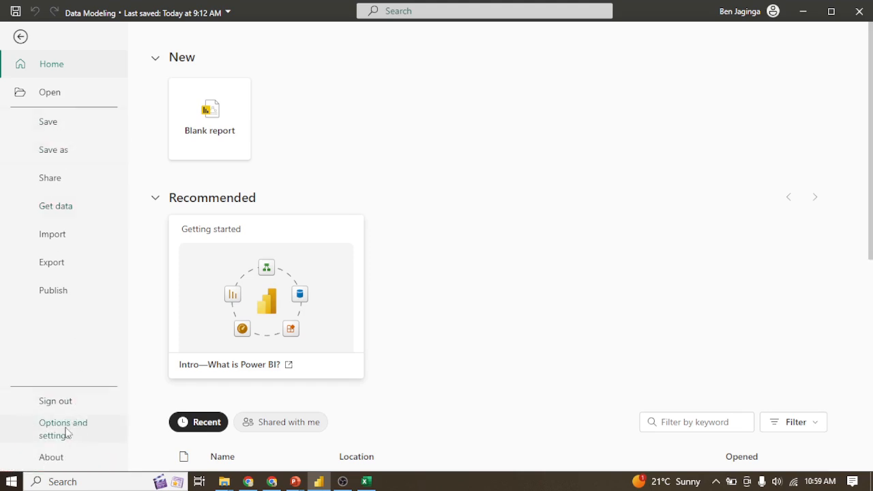
click(64, 431)
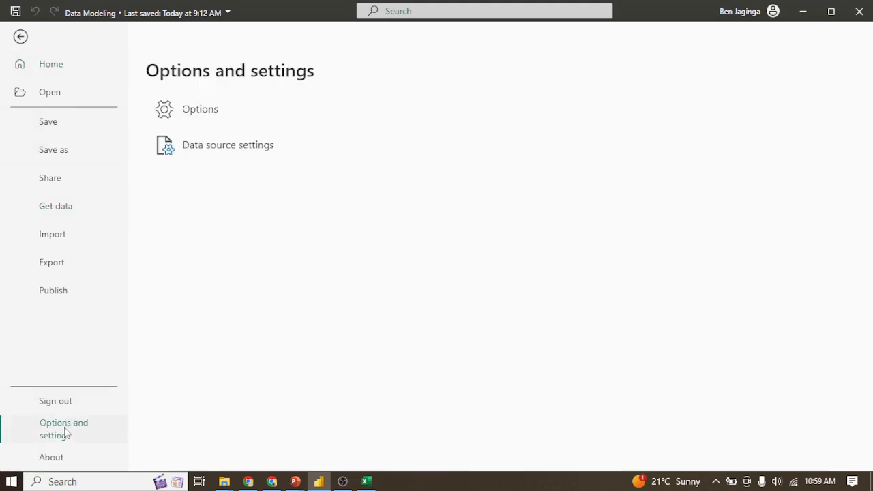
click(201, 111)
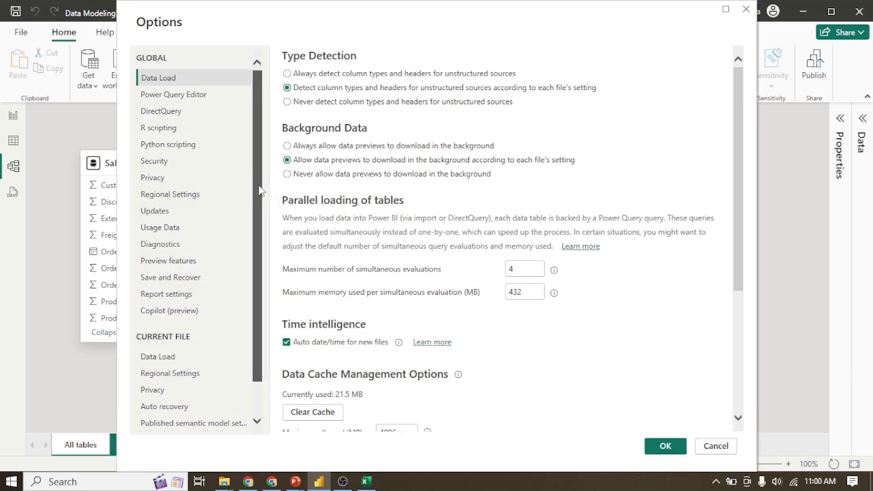
drag(259, 191, 263, 226)
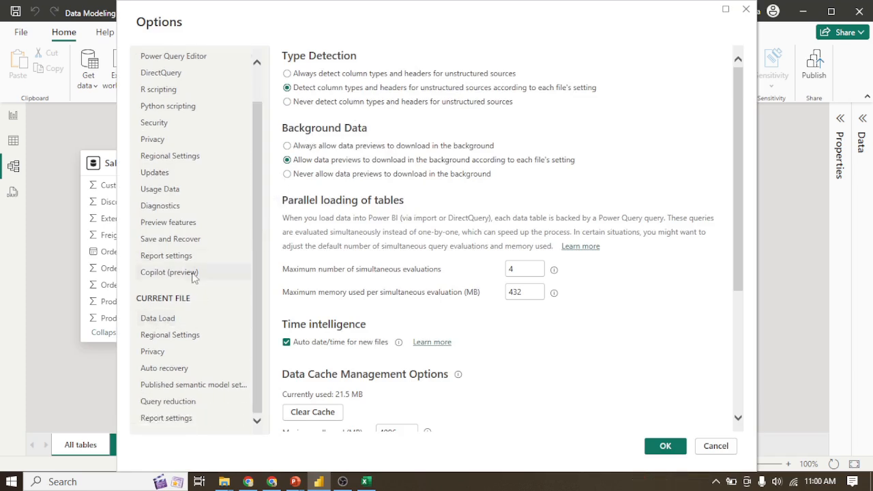
click(171, 322)
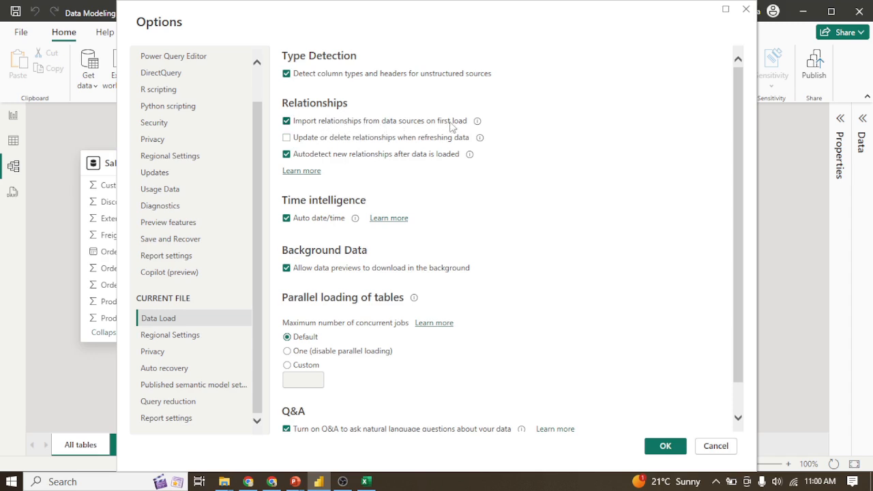
click(286, 122)
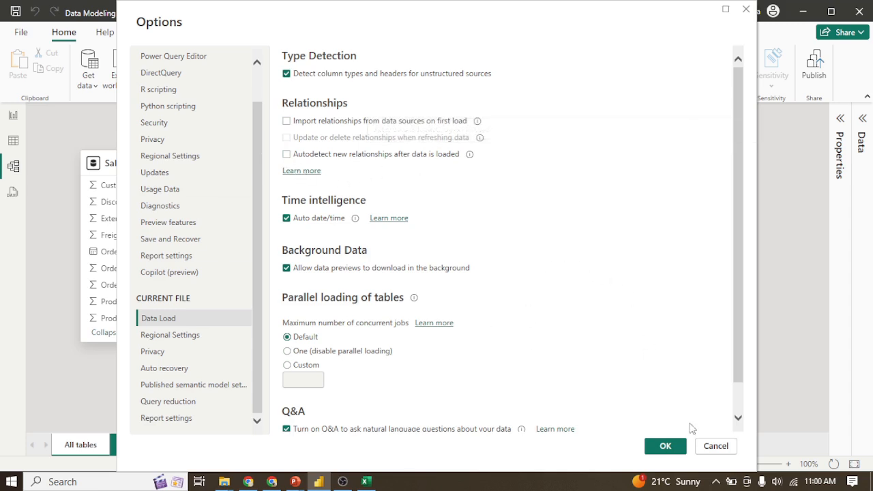
click(667, 446)
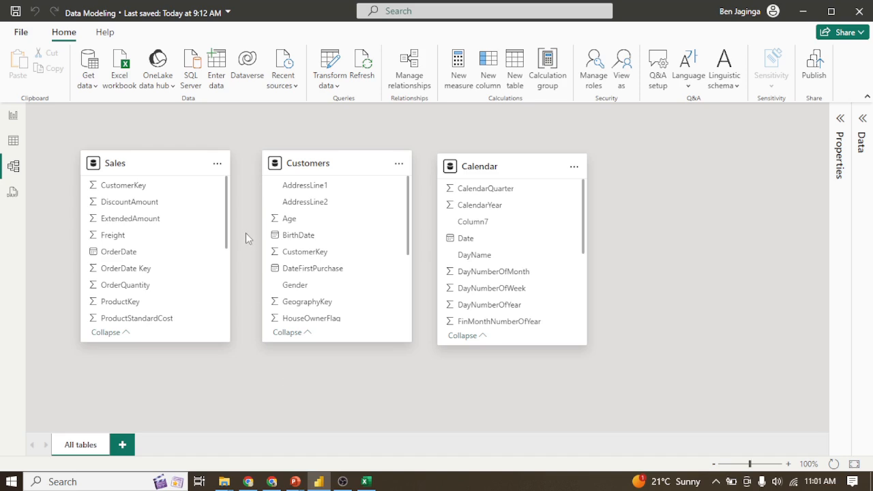
Step: Shorten and narrow the Sales table card, and move it down below the row of other tables in the diagram
mouse_move(150, 169)
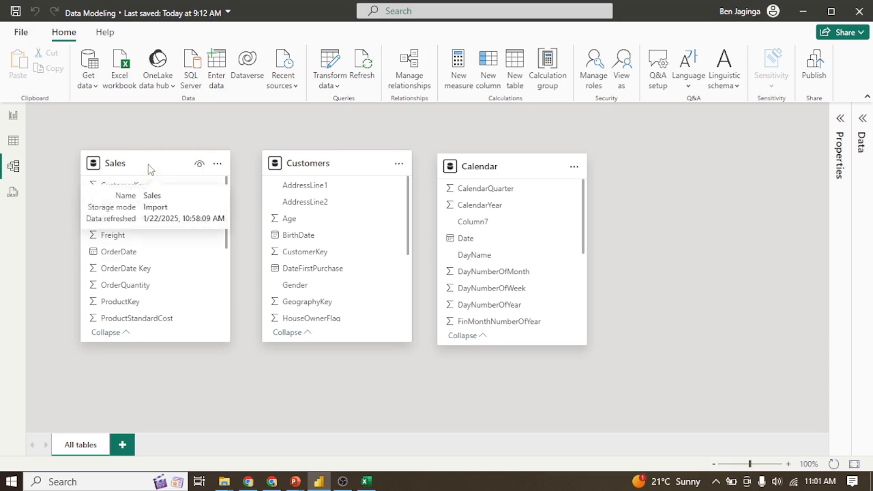
drag(174, 339, 194, 263)
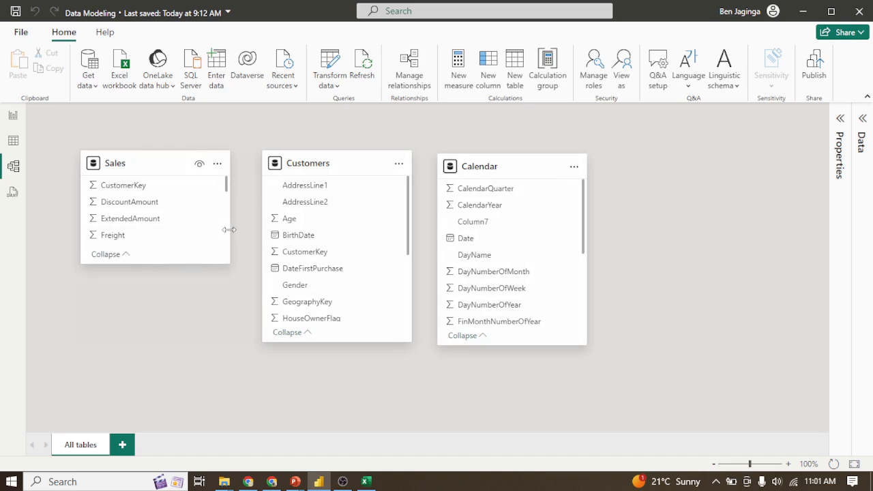
drag(232, 236, 173, 231)
mouse_move(121, 161)
drag(129, 164, 235, 333)
Step: Move the Calendar table card to the far side of Customers, where Sales was, and reduce its height and width
mouse_move(346, 168)
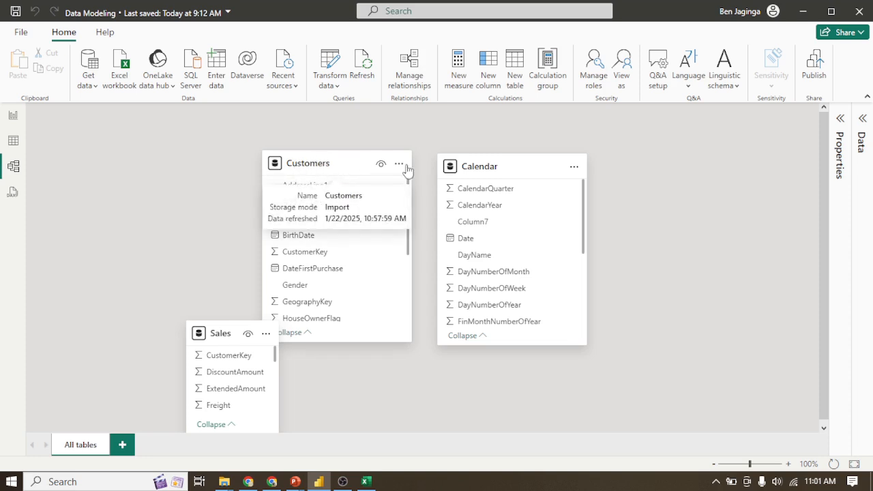
mouse_move(497, 167)
drag(497, 166, 144, 169)
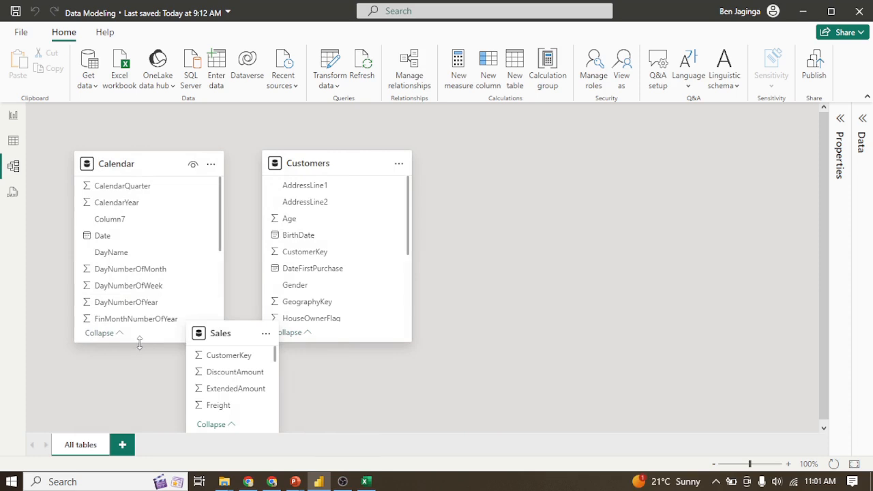
drag(140, 338, 125, 262)
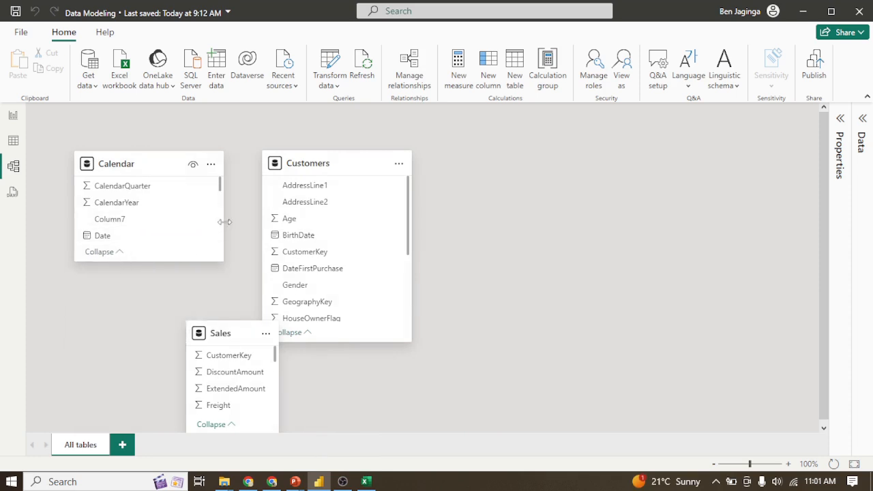
drag(223, 230, 174, 225)
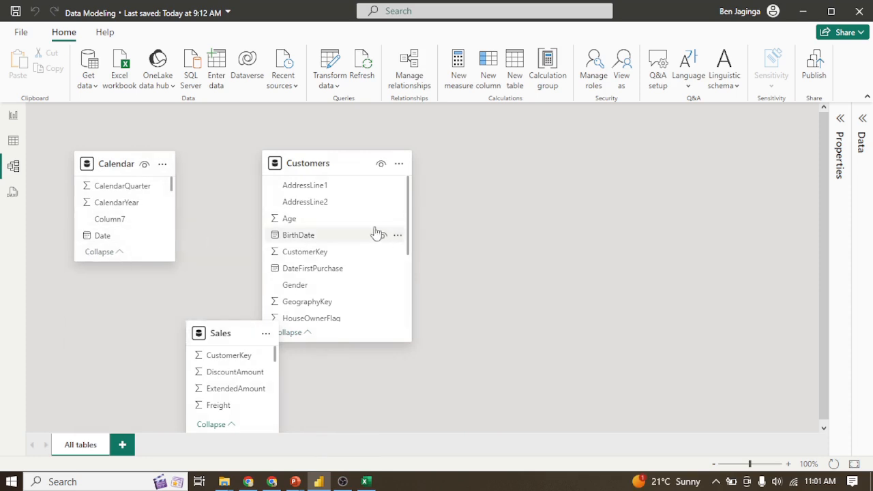
Step: Move the Customers table card farther away from Calendar and shrink it to a compact size
drag(361, 165, 408, 164)
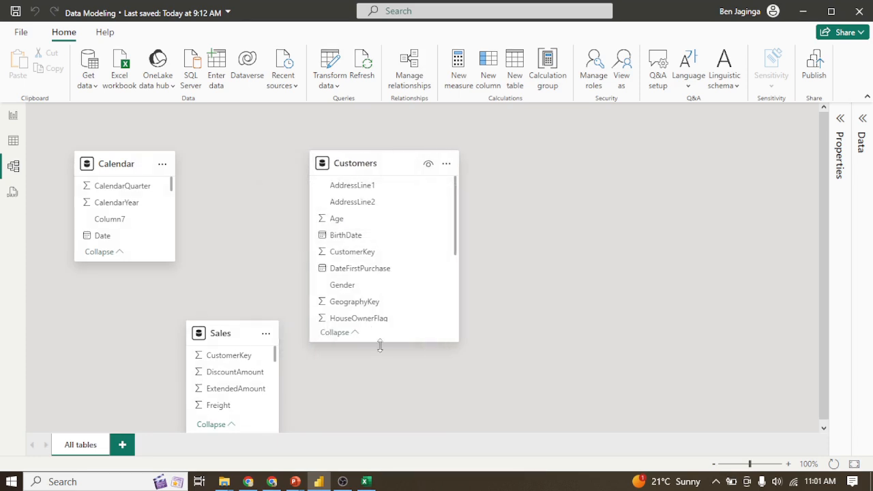
drag(380, 341, 381, 249)
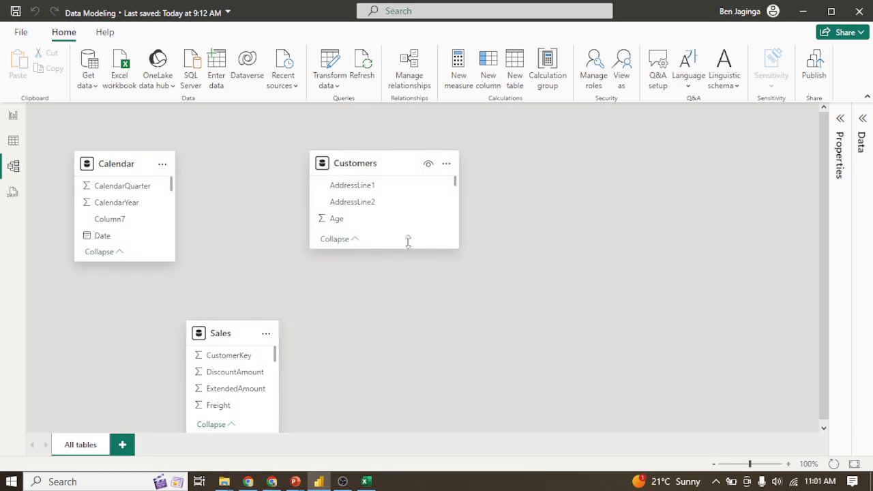
drag(459, 208, 412, 208)
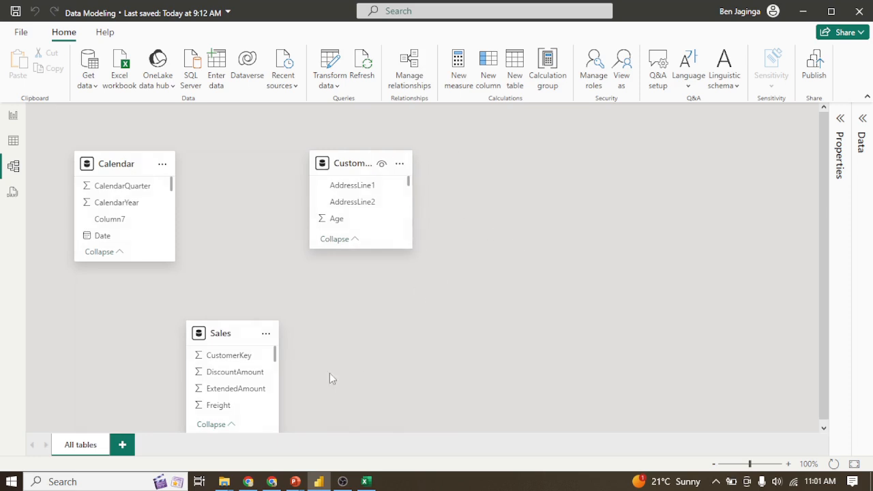
Step: Shrink the Sales table card to three visible fields and place it centrally below the Calendar and Customers tables
drag(238, 321, 241, 298)
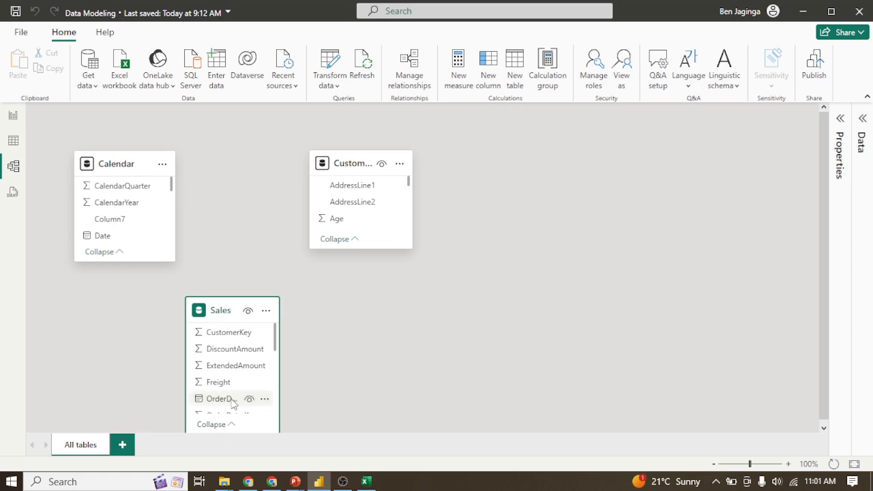
drag(222, 306, 269, 269)
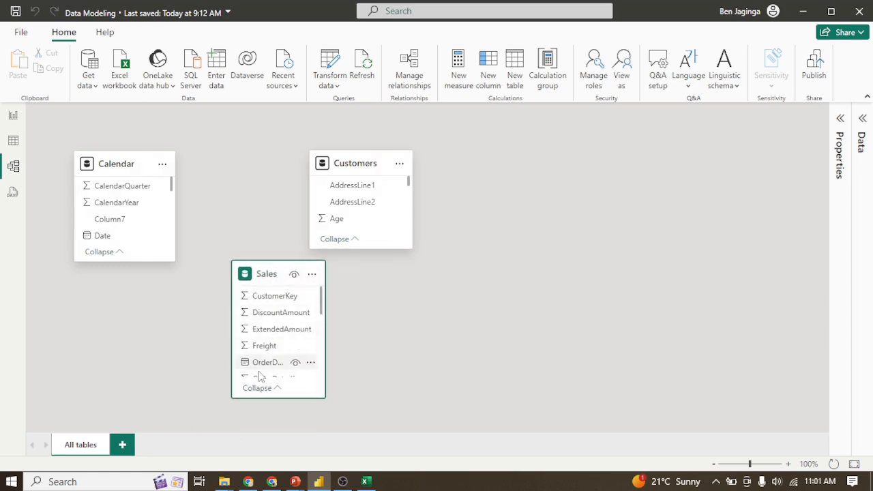
drag(268, 398, 267, 318)
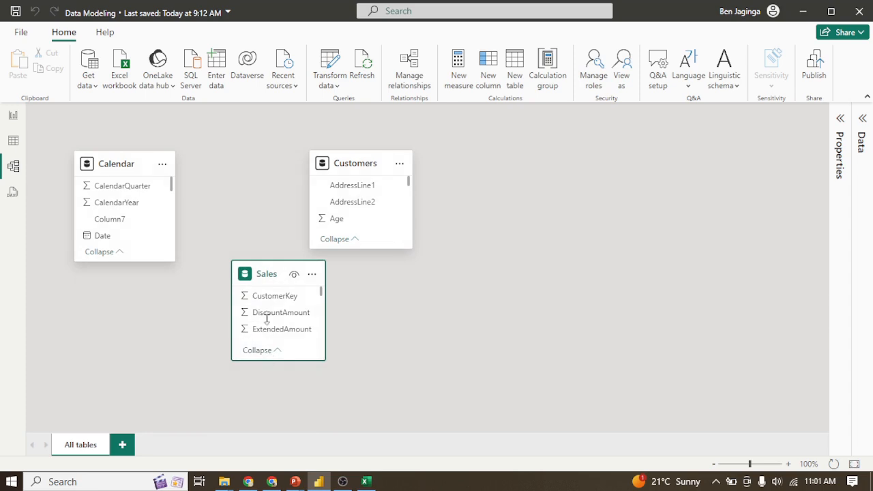
drag(273, 275, 244, 326)
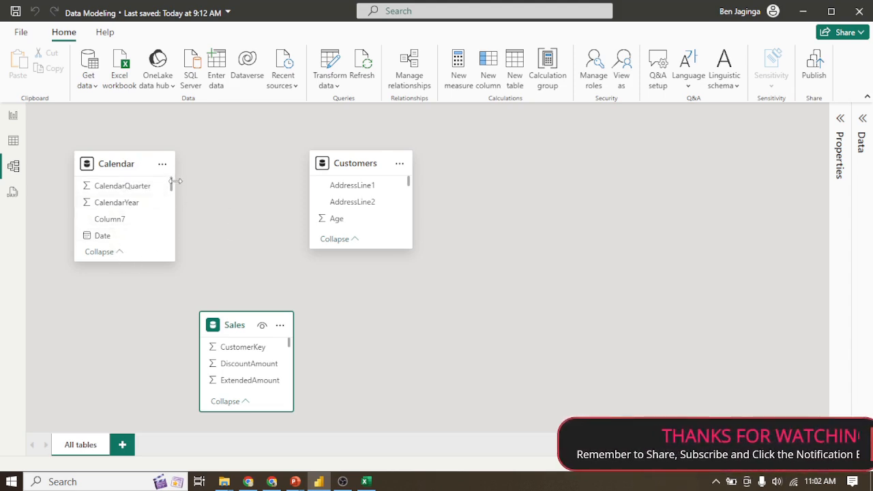
Step: Create an active one-to-many relationship from Calendar's Date to Sales' OrderDate with single cross-filter direction
scroll(171, 184, down, 1)
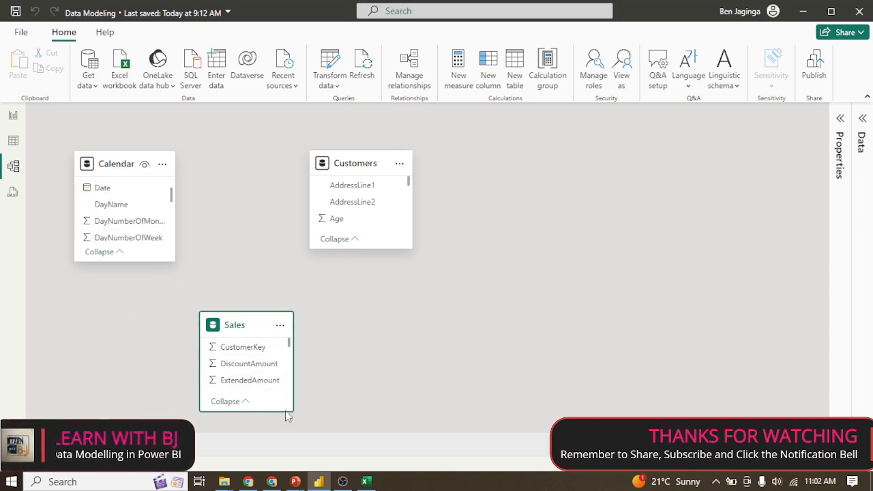
click(286, 347)
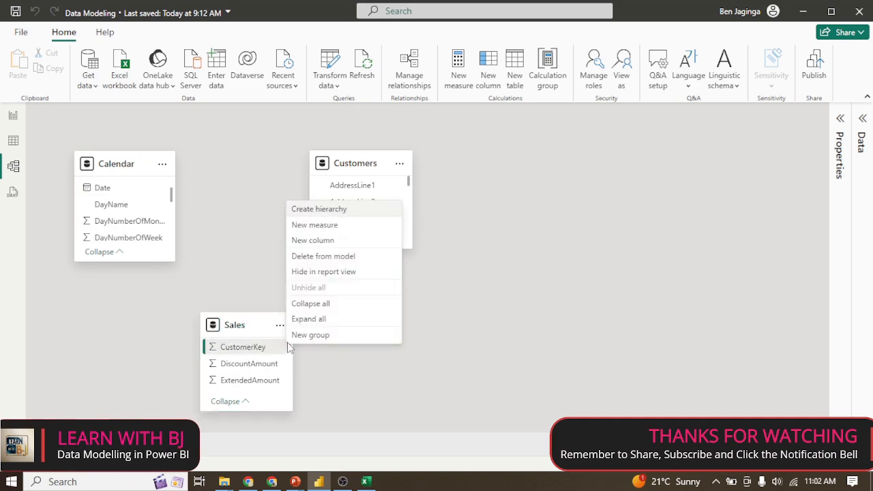
mouse_move(287, 342)
mouse_down()
mouse_move(289, 408)
mouse_move(280, 347)
mouse_up()
click(289, 347)
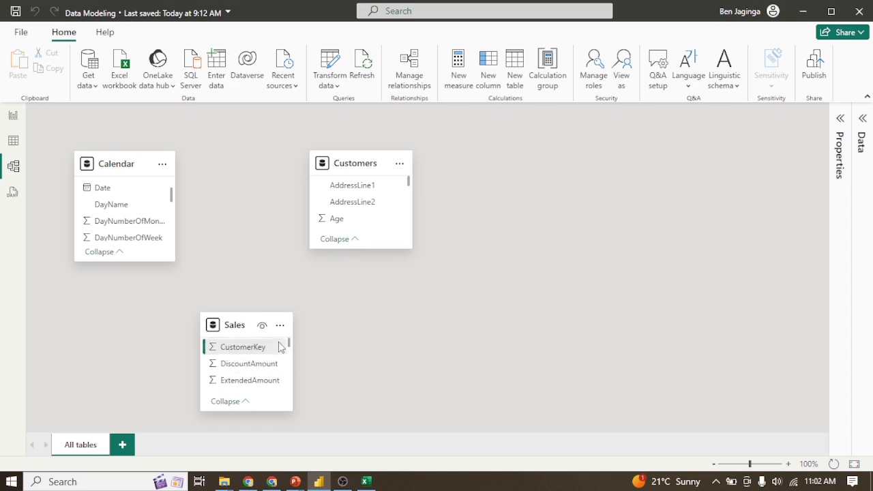
click(101, 191)
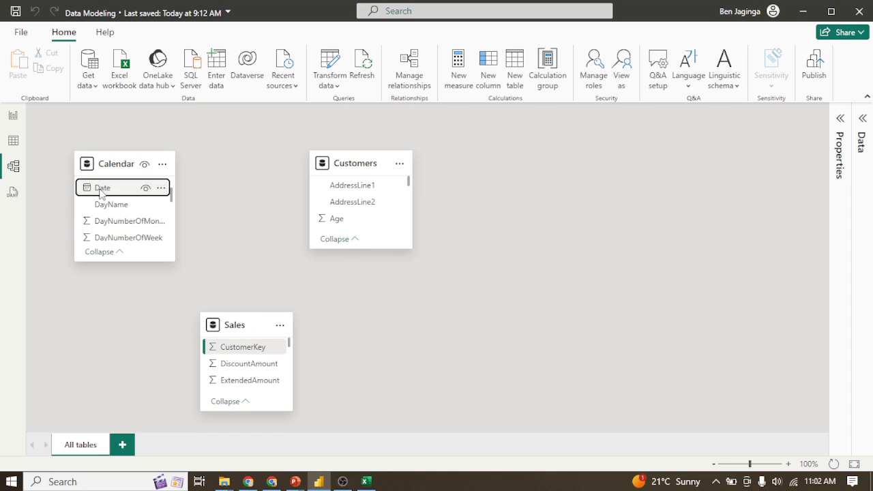
drag(101, 194, 240, 372)
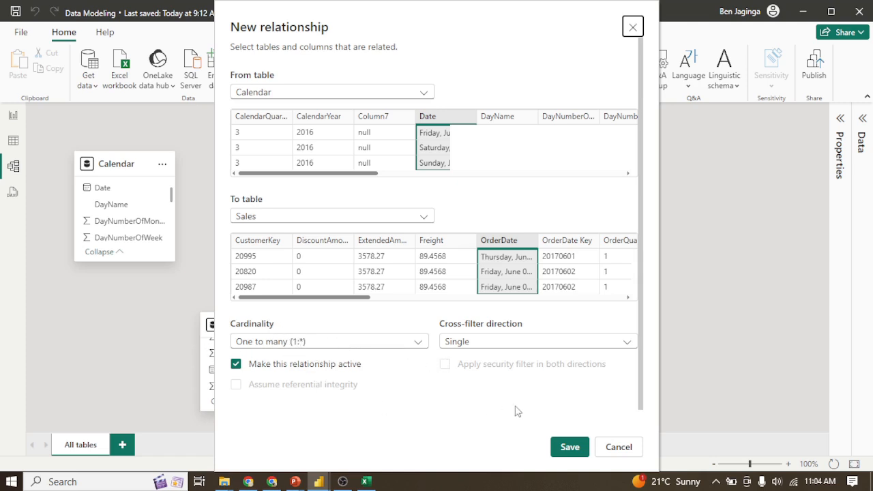
click(570, 448)
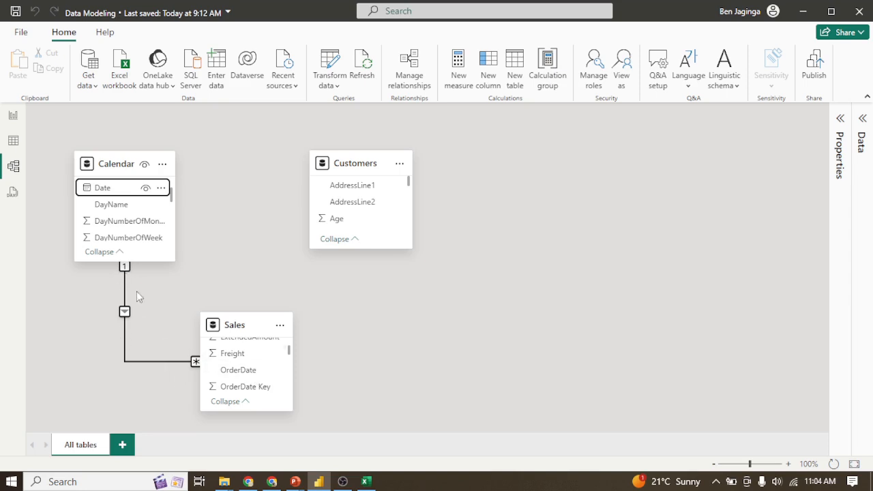
click(124, 325)
click(131, 277)
mouse_move(254, 332)
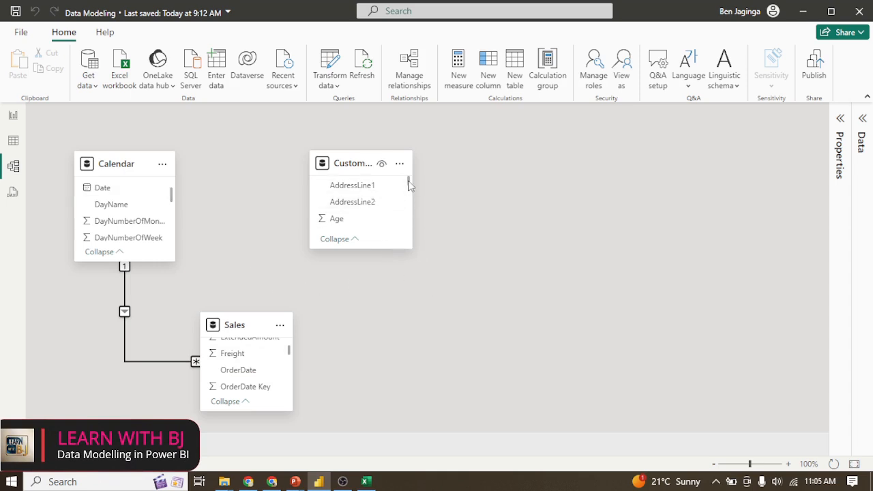
Step: Create an active one-to-many relationship from Customers' CustomerKey to Sales' CustomerKey with single cross-filter direction
mouse_move(408, 183)
mouse_down()
mouse_move(412, 228)
mouse_move(408, 187)
mouse_up()
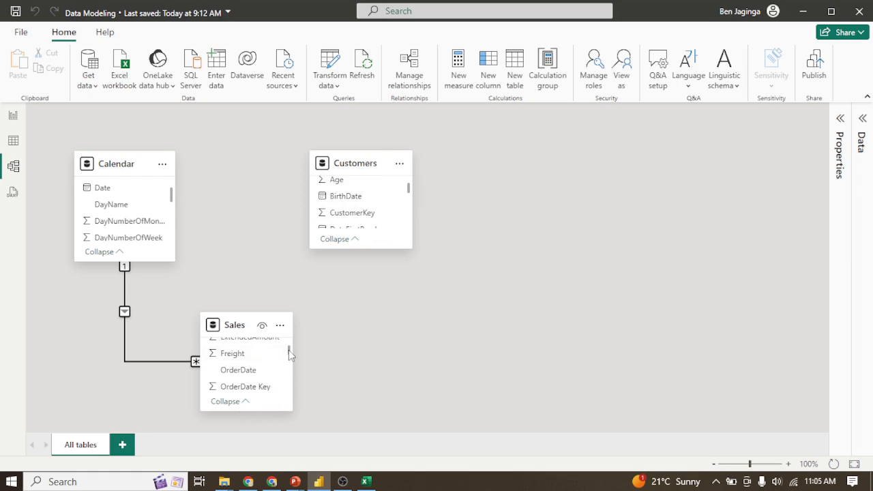
mouse_move(288, 350)
mouse_down()
mouse_move(294, 389)
mouse_move(292, 341)
mouse_up()
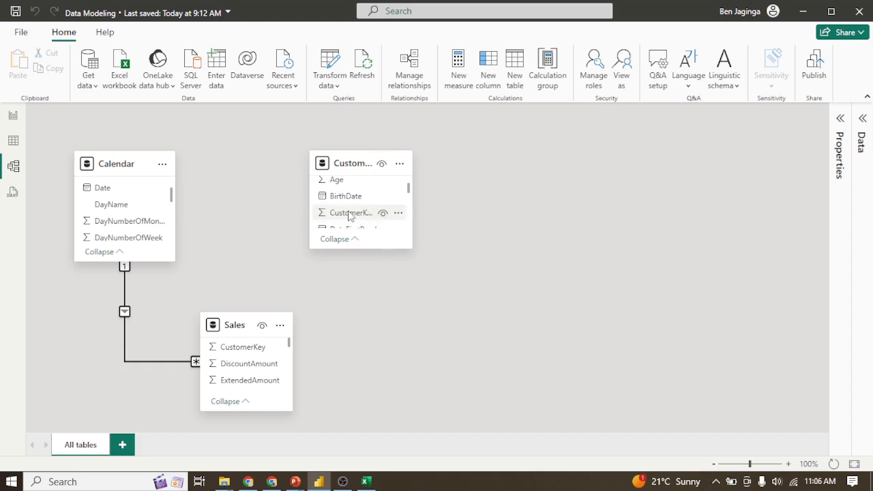
drag(349, 215, 242, 354)
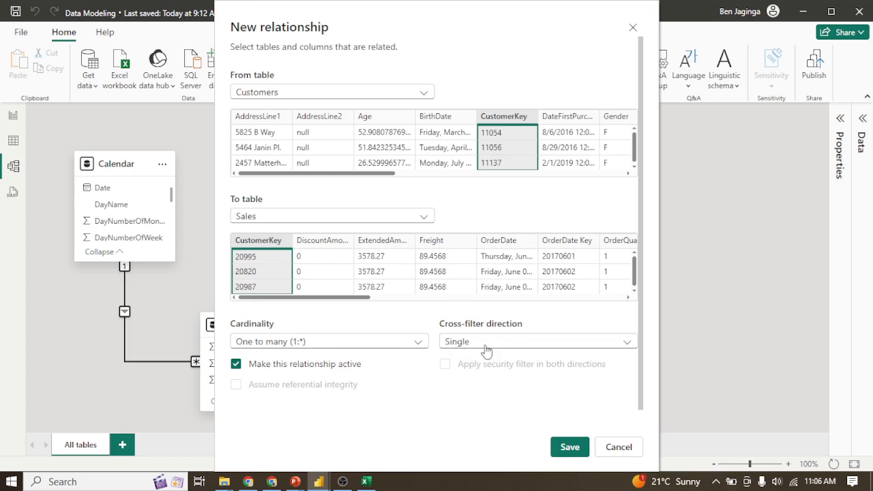
click(570, 449)
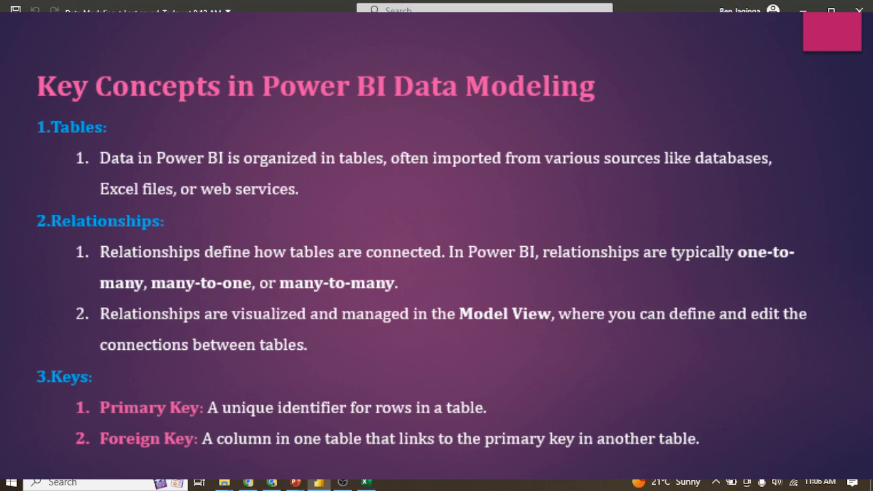
Step: Switch to the Adventure Works 2020 workbook in Excel and examine the key columns of the Products and Customers sheets
click(366, 483)
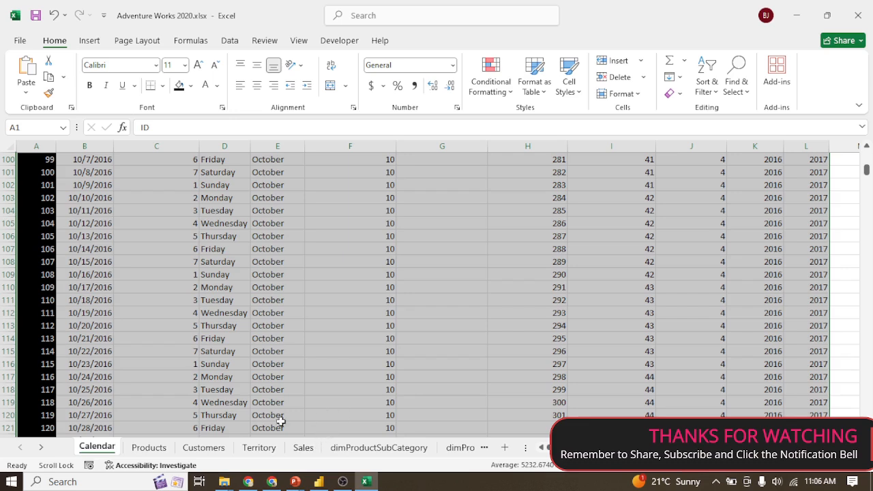
click(149, 448)
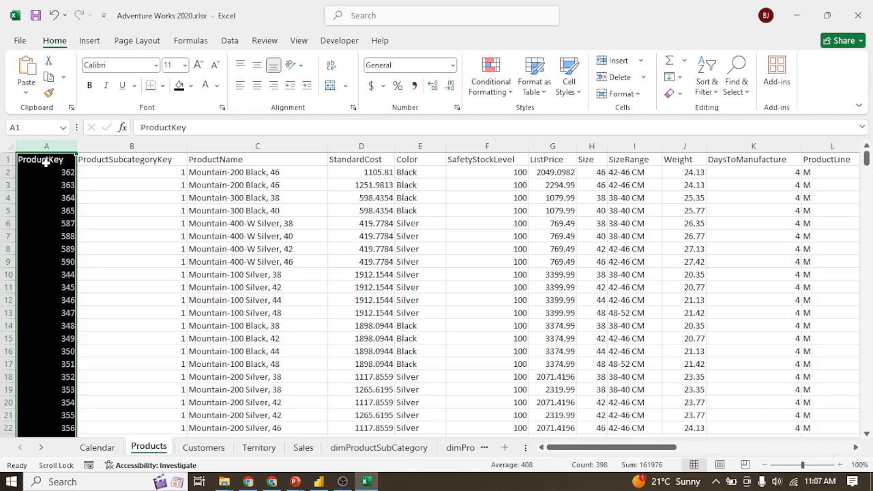
click(208, 448)
scroll(80, 197, up, 12)
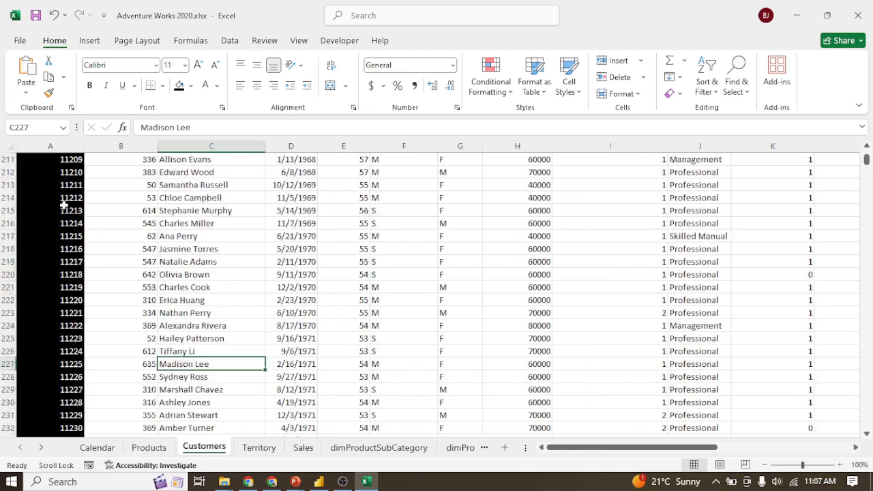
scroll(80, 198, up, 12)
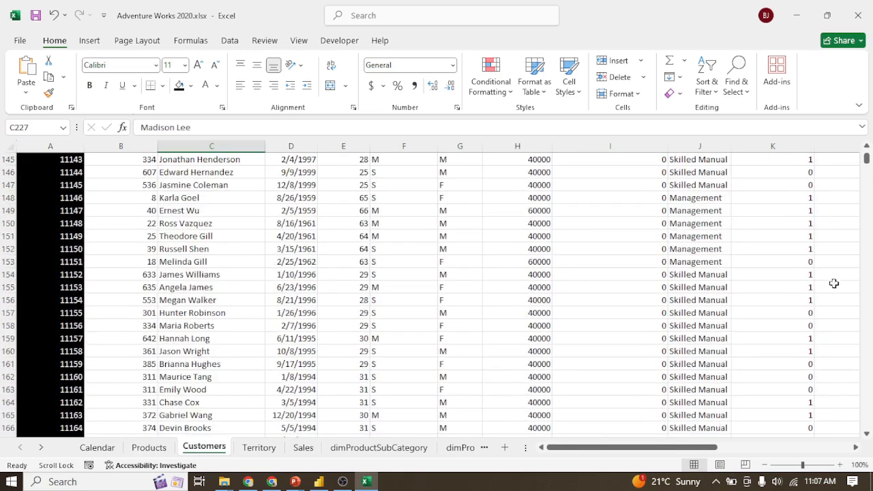
drag(867, 164, 866, 154)
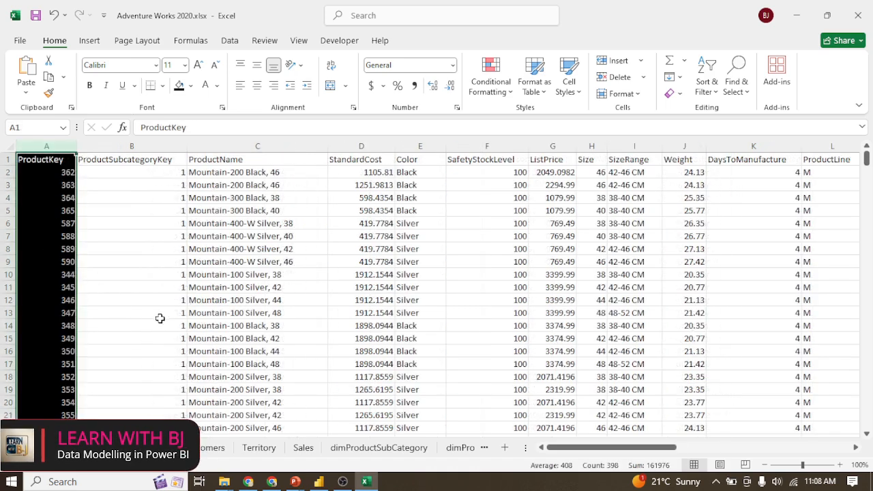
click(205, 450)
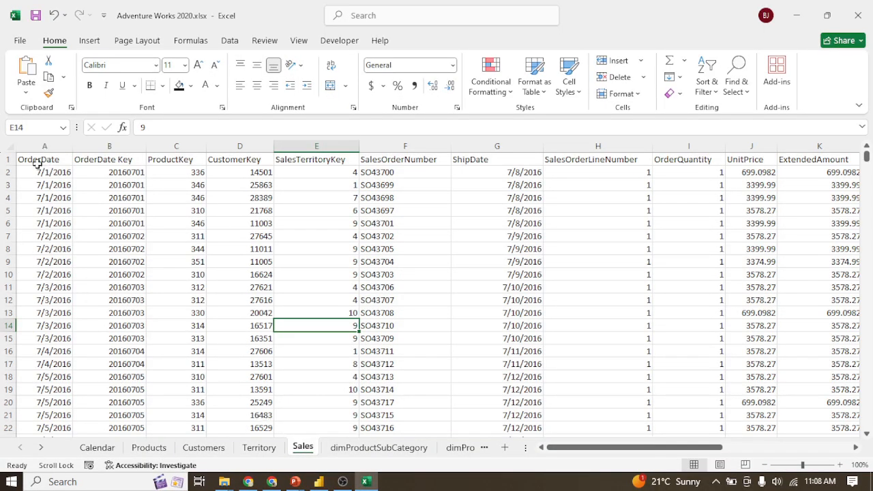
Step: Highlight the OrderDate column of the Sales sheet with a black fill and white font
click(49, 141)
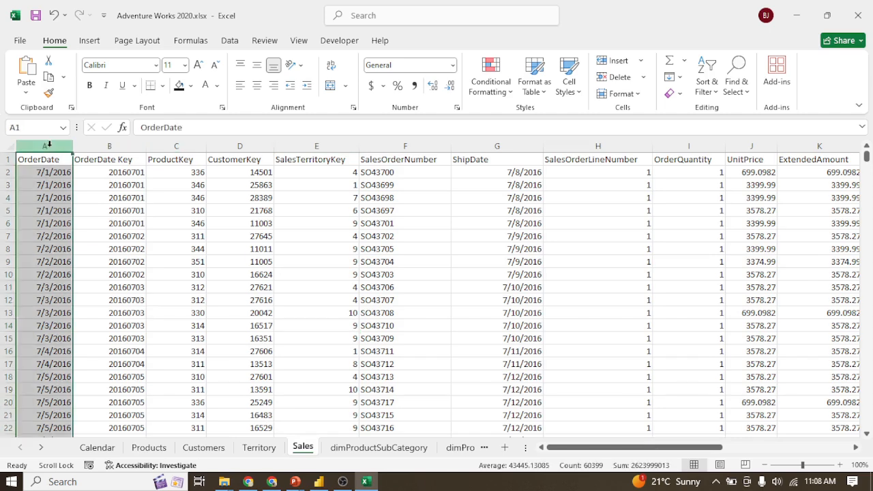
click(179, 86)
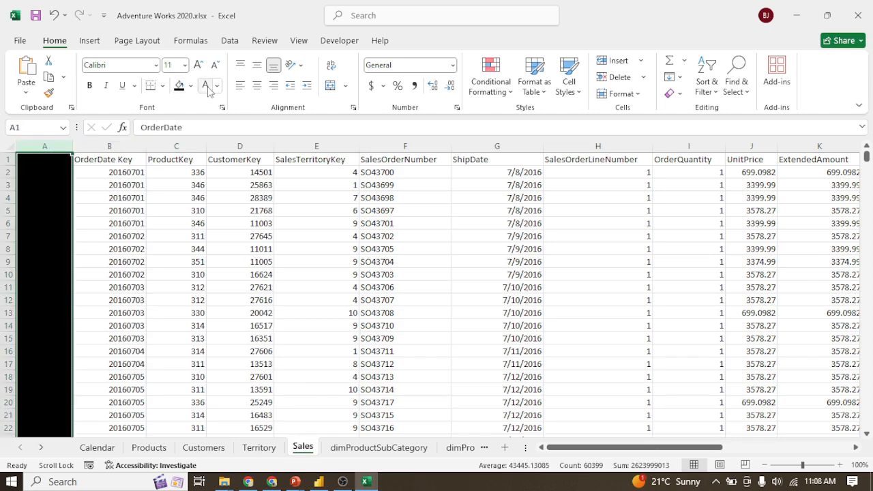
click(205, 84)
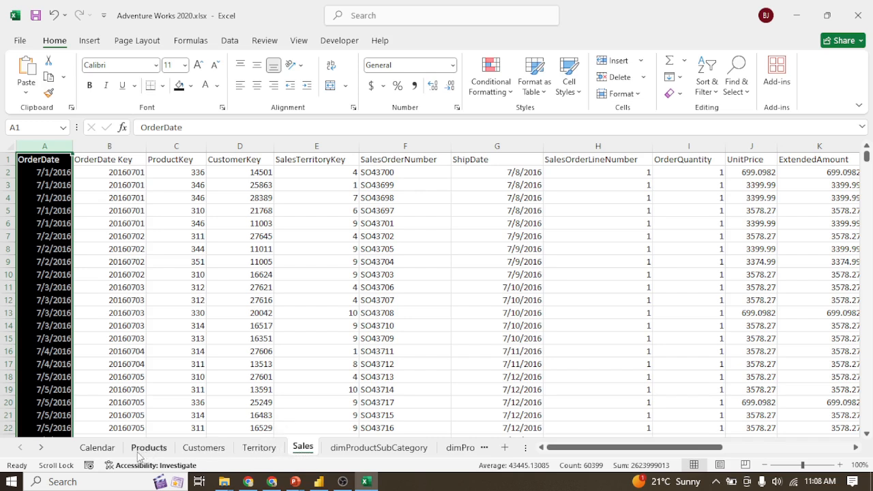
Step: Compare the Date column of the Calendar sheet with the OrderDate column of the Sales sheet
click(98, 448)
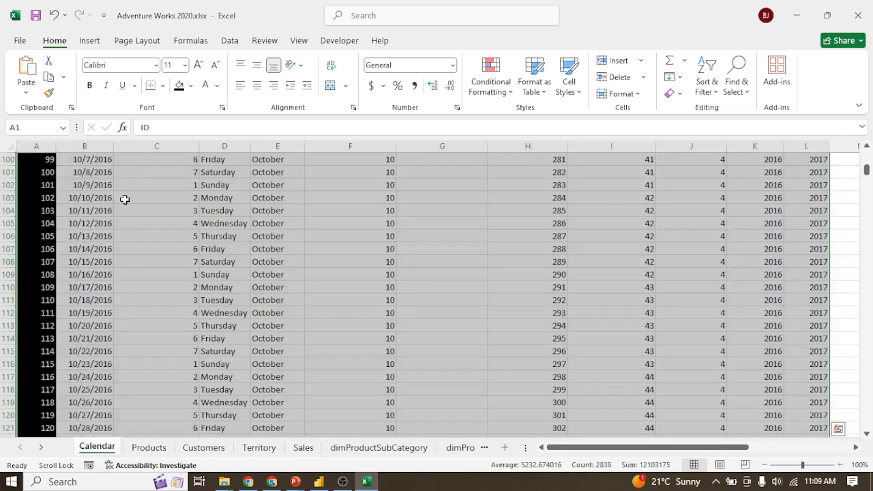
scroll(131, 205, up, 18)
scroll(126, 205, up, 15)
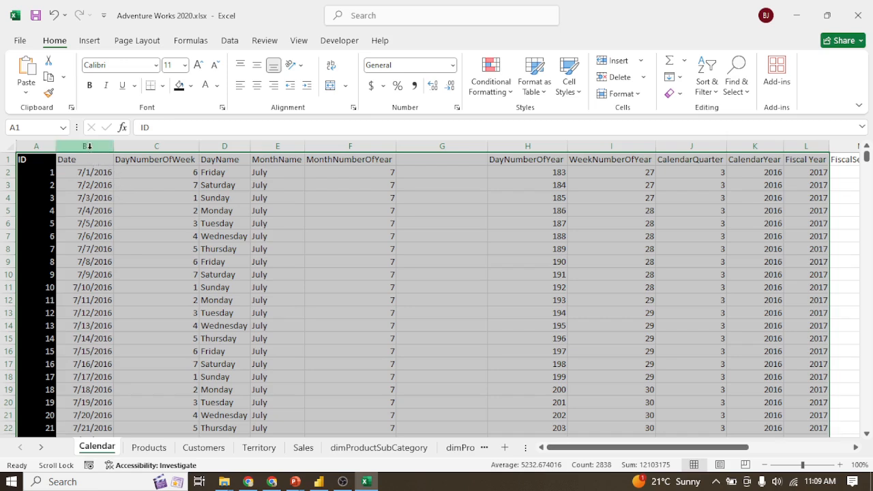
click(94, 146)
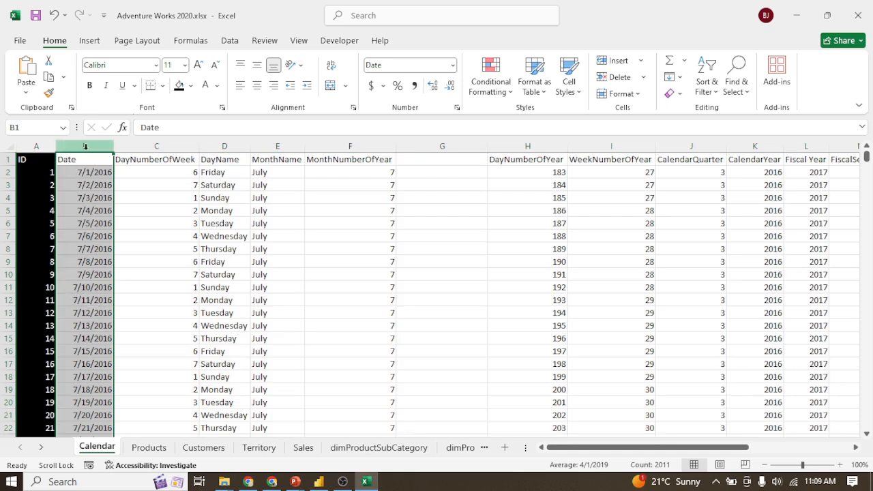
click(303, 448)
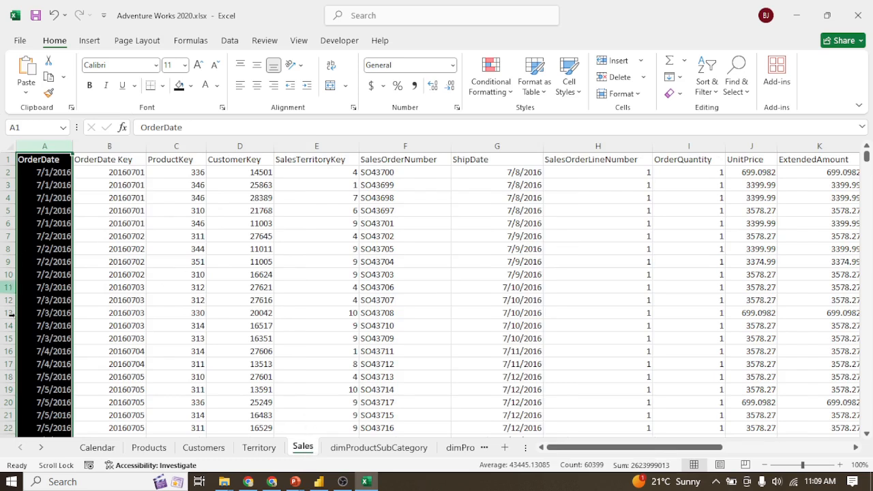
click(101, 450)
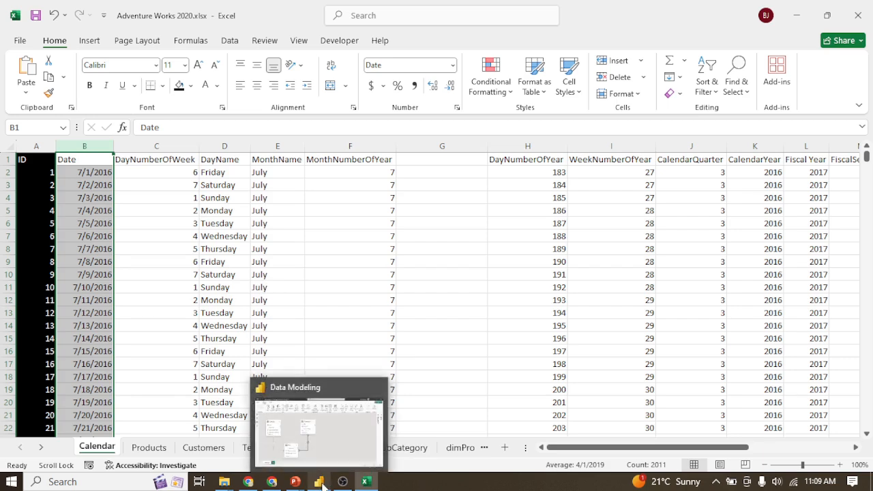
Step: Switch to Power BI Desktop, show the Sales table's data and open it in Power Query Editor
click(319, 483)
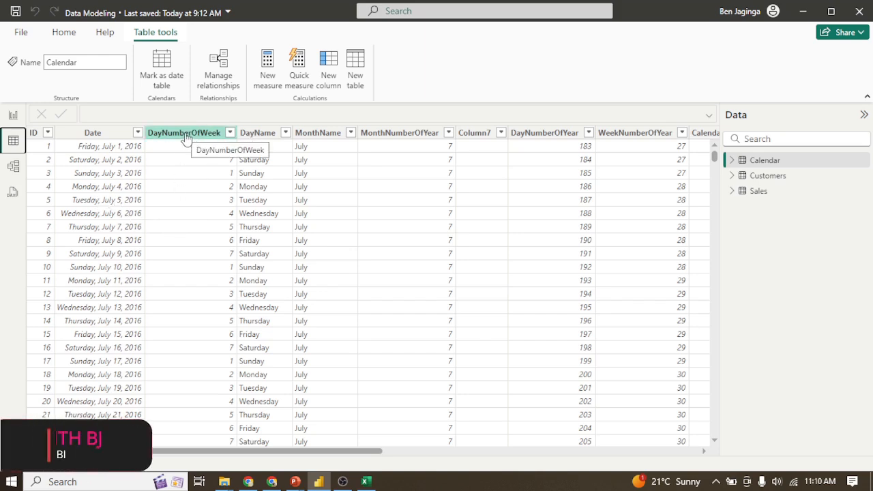
click(63, 32)
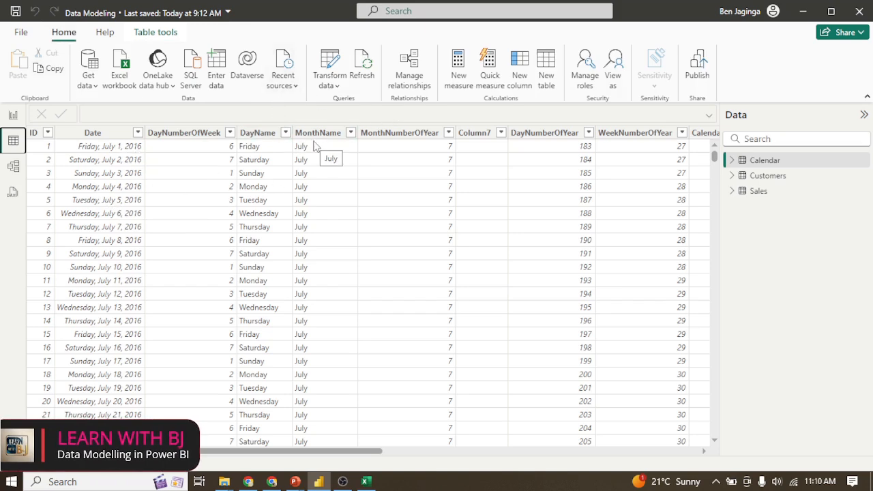
click(759, 194)
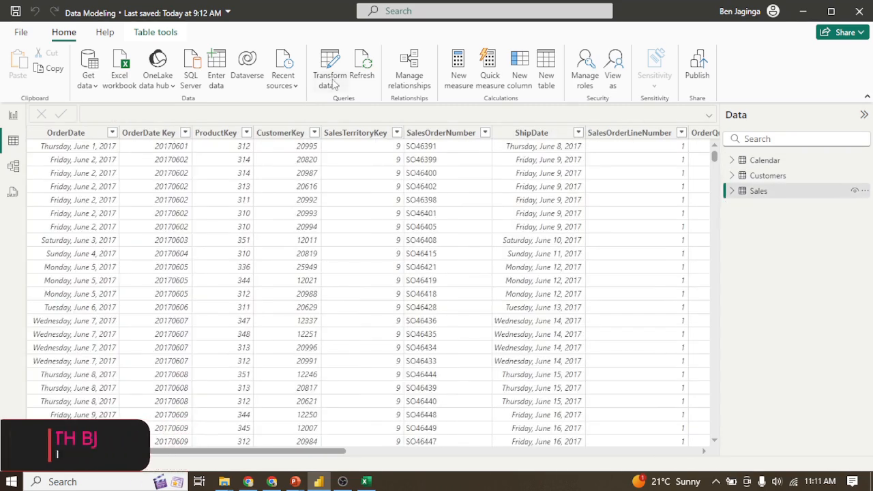
click(334, 83)
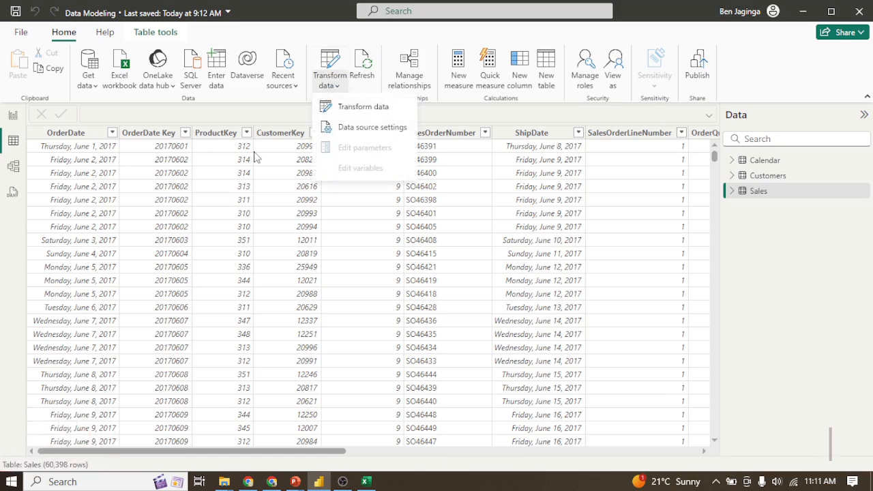
click(363, 108)
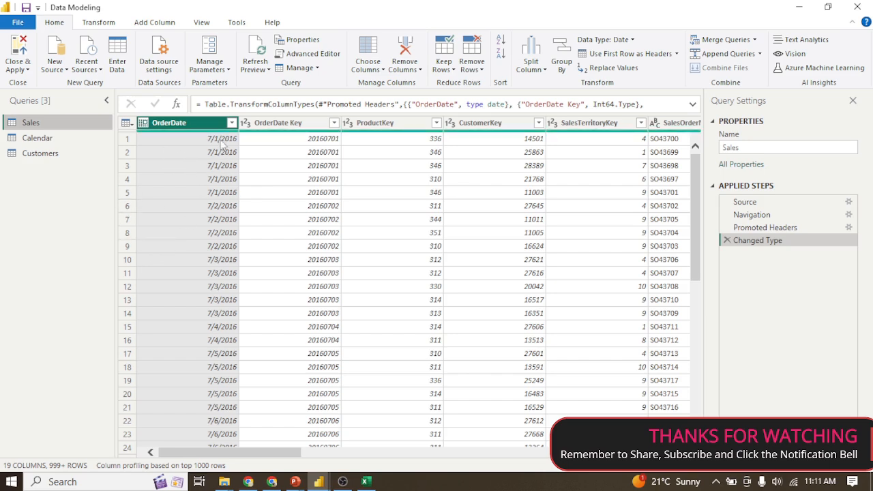
Step: Examine the data types of the Sales query's OrderDate, OrderDate Key, ProductKey, UnitPrice and ExtendedAmount columns without changing them
click(143, 123)
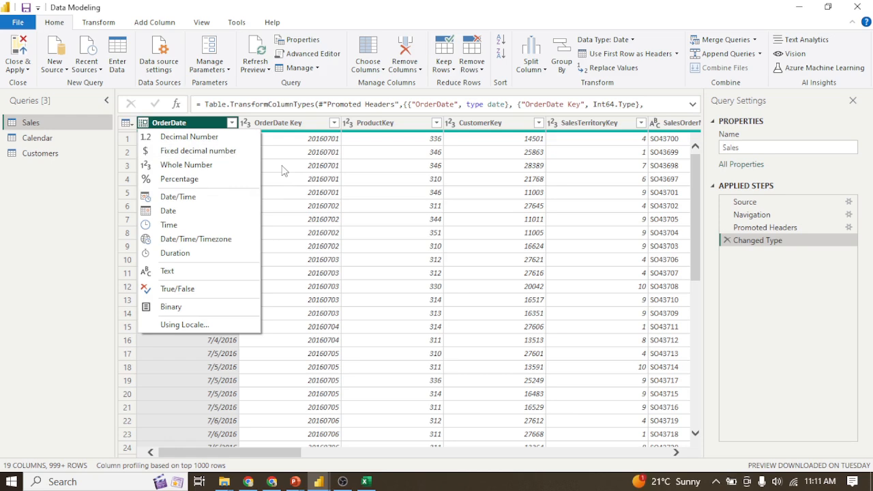
click(309, 128)
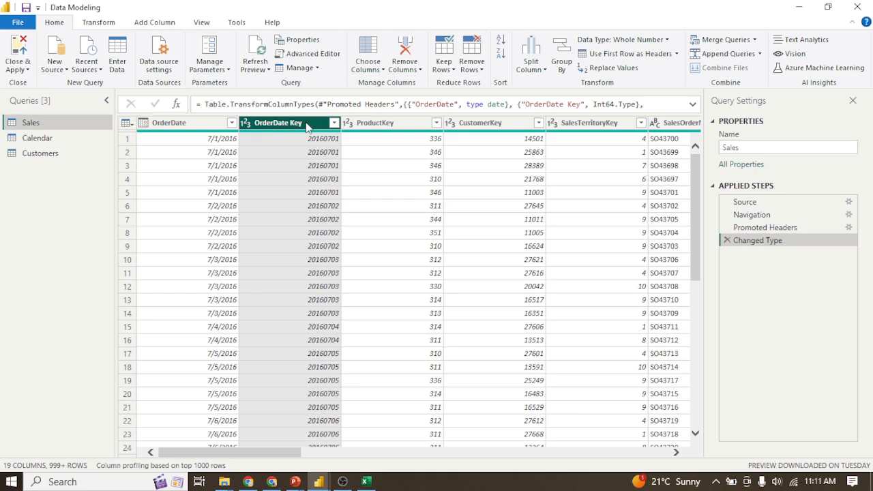
click(246, 126)
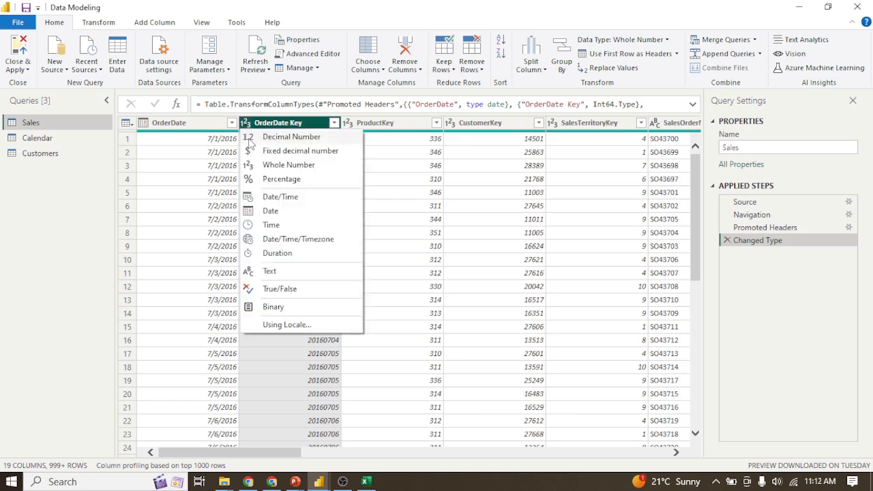
click(388, 128)
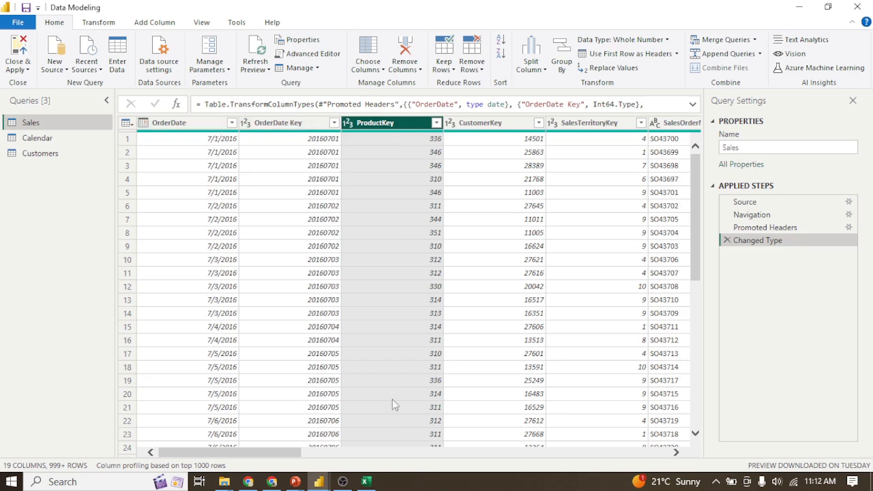
drag(286, 449, 487, 462)
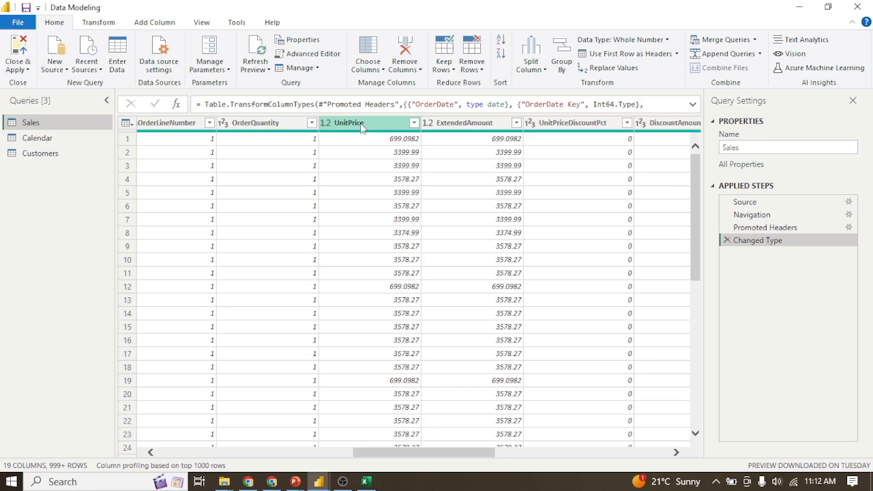
click(335, 126)
click(326, 124)
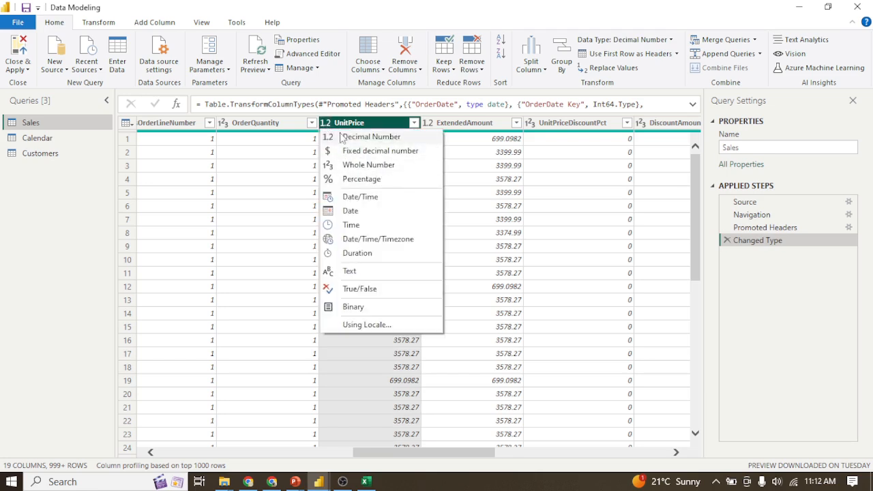
click(461, 128)
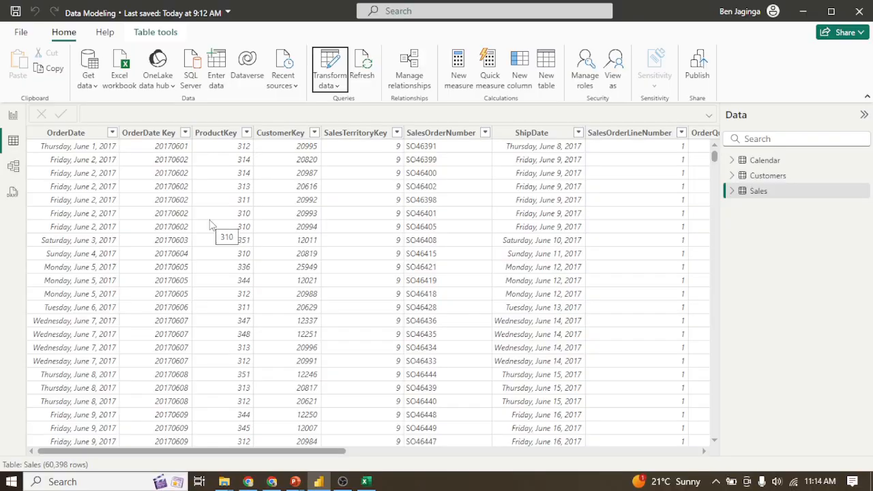
Step: Review the properties of the Customers–Sales relationship in Model view and close them without saving
click(14, 167)
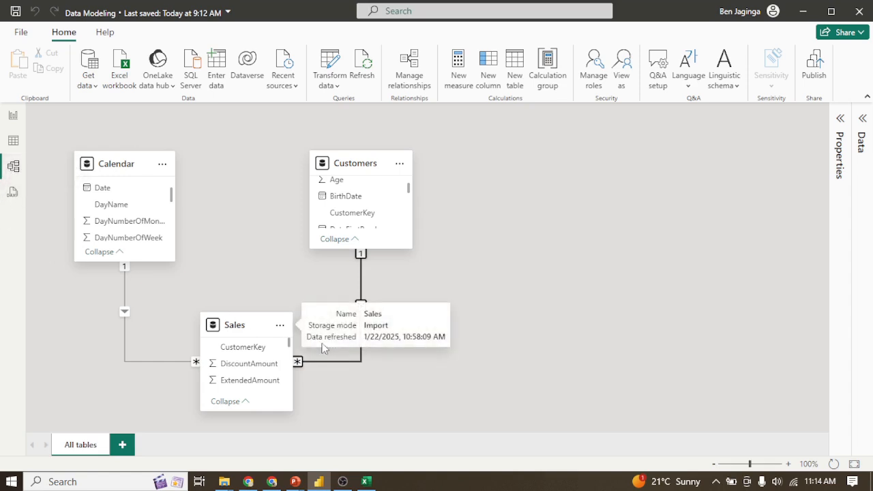
right_click(361, 292)
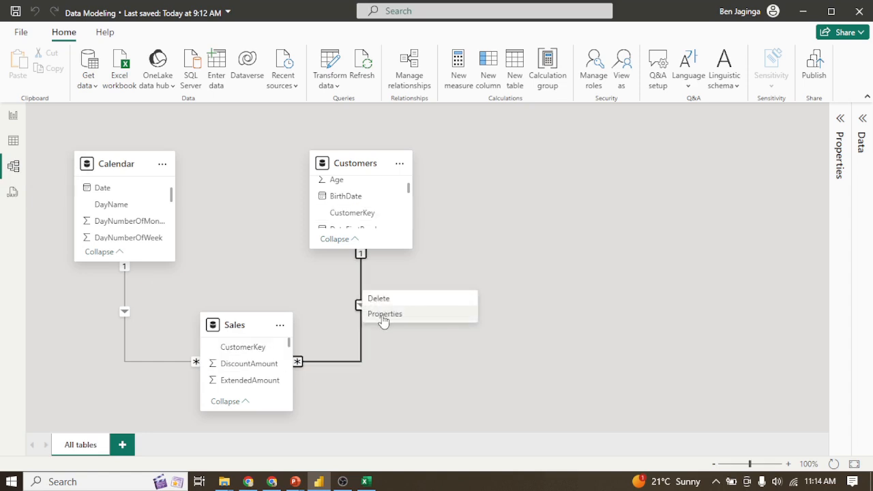
click(383, 315)
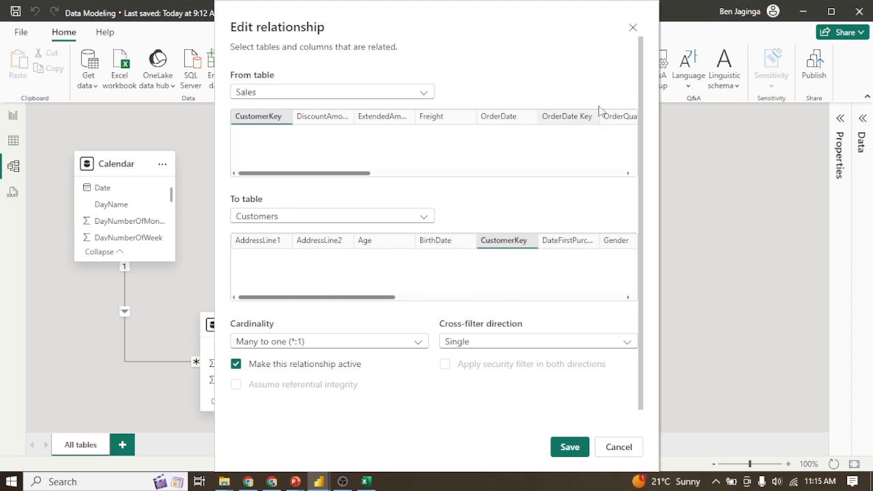
click(619, 447)
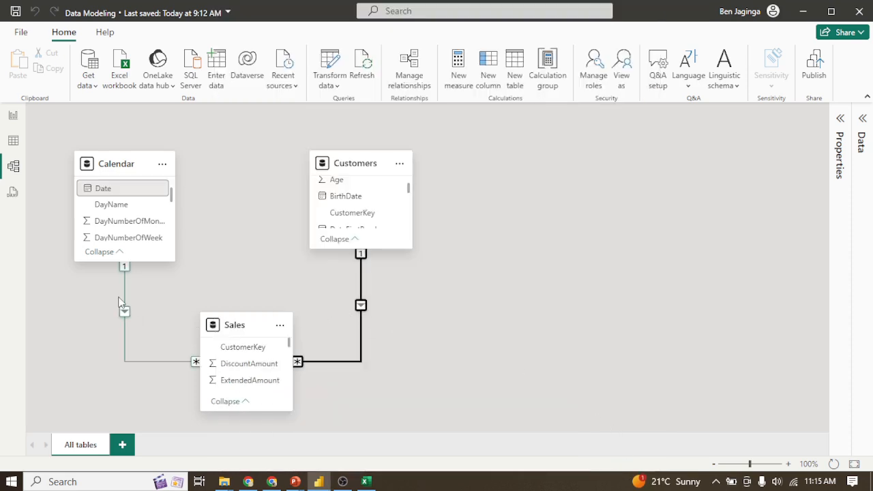
Step: Review the properties of the Calendar–Sales relationship and close them without saving
right_click(125, 297)
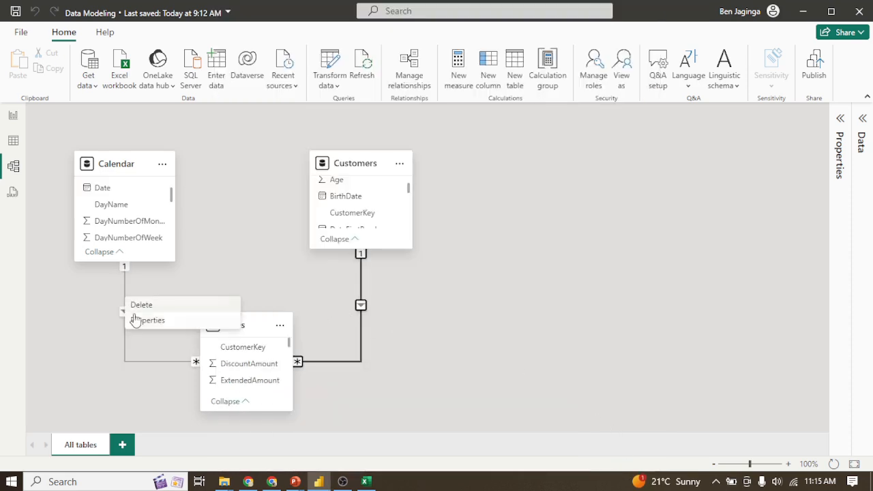
click(140, 320)
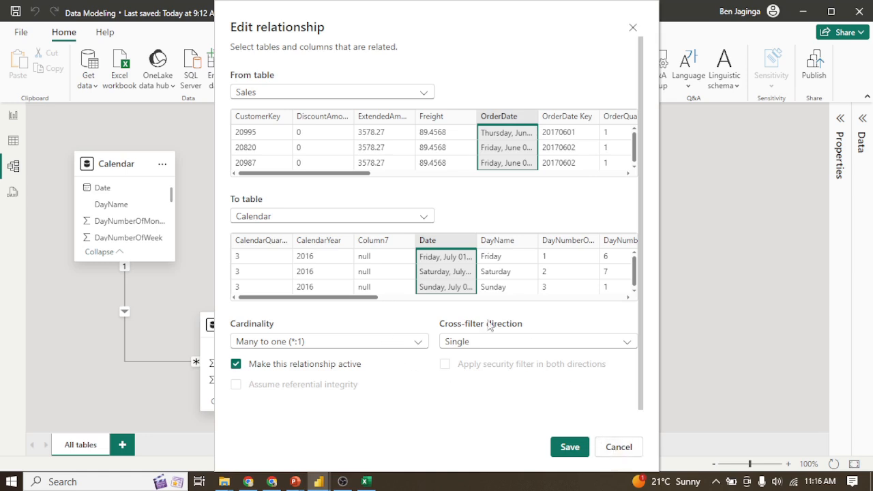
click(618, 450)
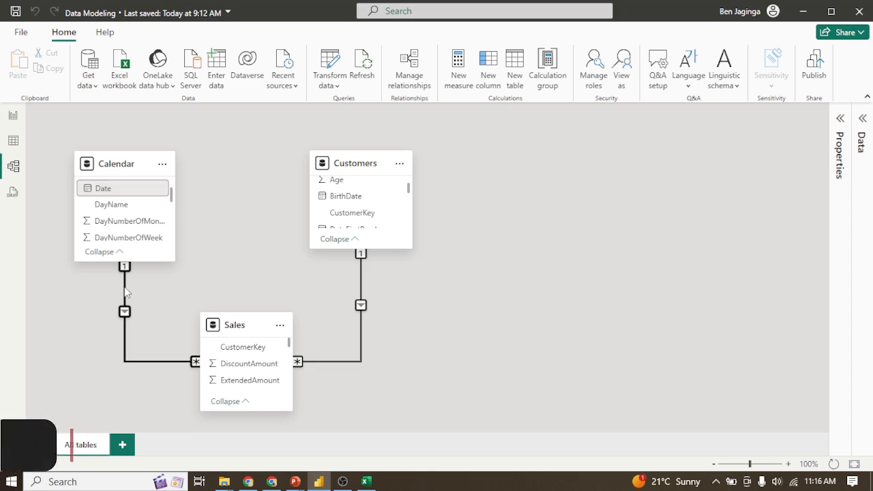
Step: Delete the relationship between the Calendar and Sales tables
right_click(125, 289)
click(145, 296)
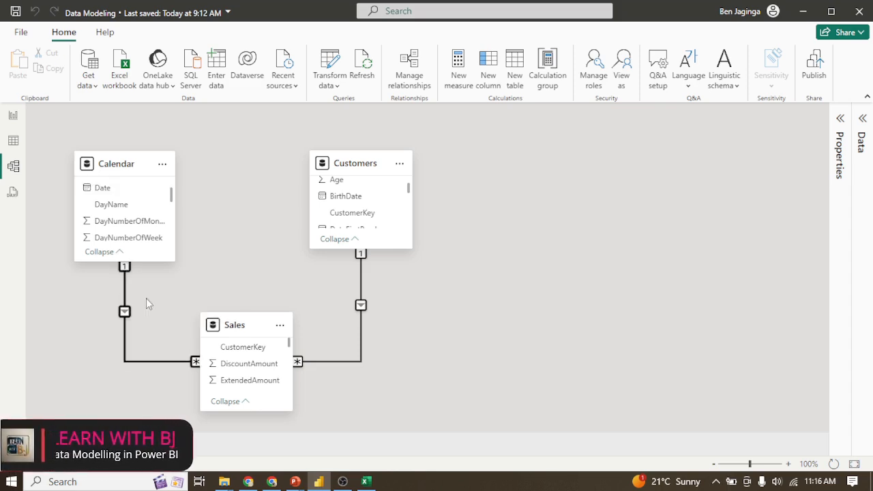
click(511, 291)
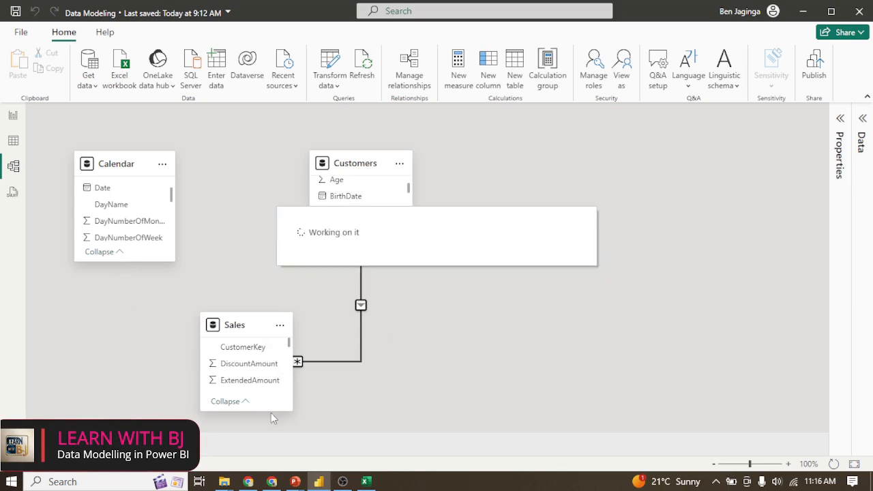
Step: Enlarge the Sales table card and create an active one-to-many, single-direction relationship from Calendar Date to Sales OrderDate
drag(249, 311, 261, 261)
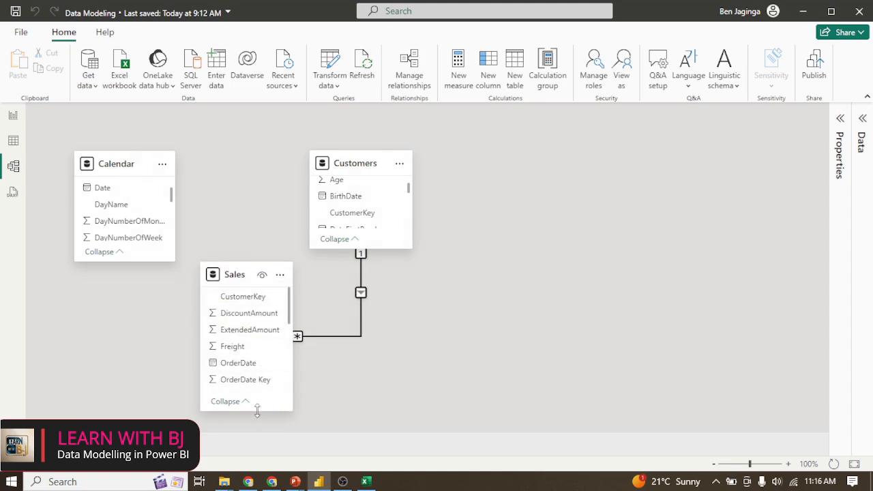
drag(257, 413, 261, 435)
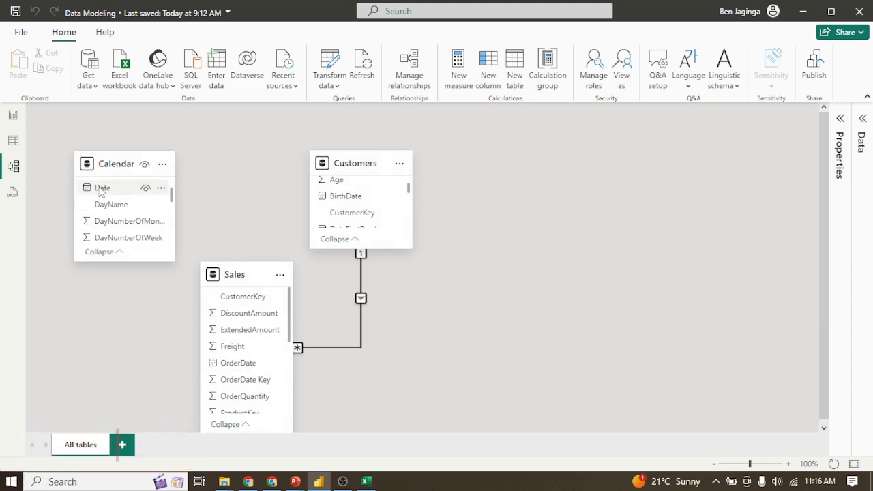
drag(101, 193, 239, 368)
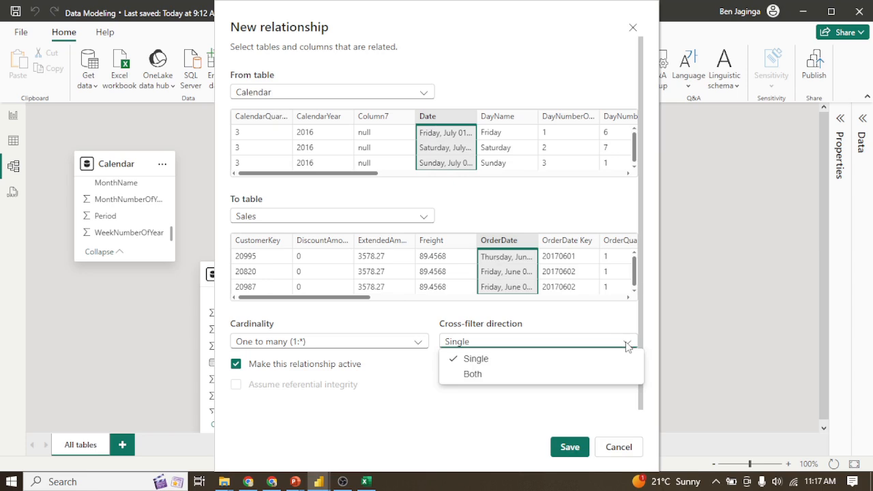
click(441, 427)
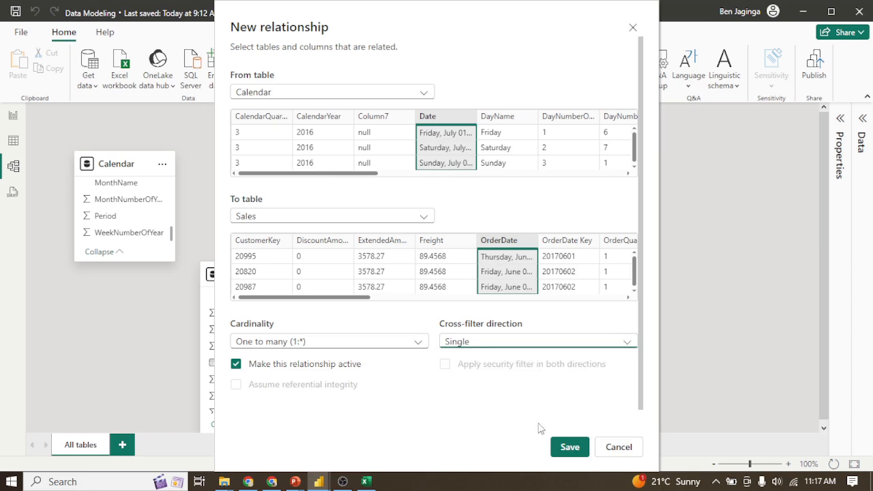
click(570, 449)
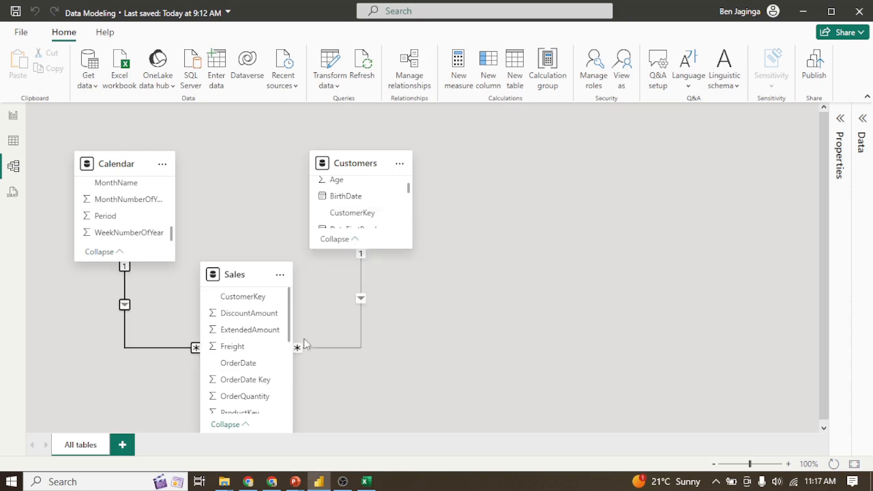
Step: Review the cardinality and cross-filter direction options of the Sales–Customers relationship without changing them
click(195, 349)
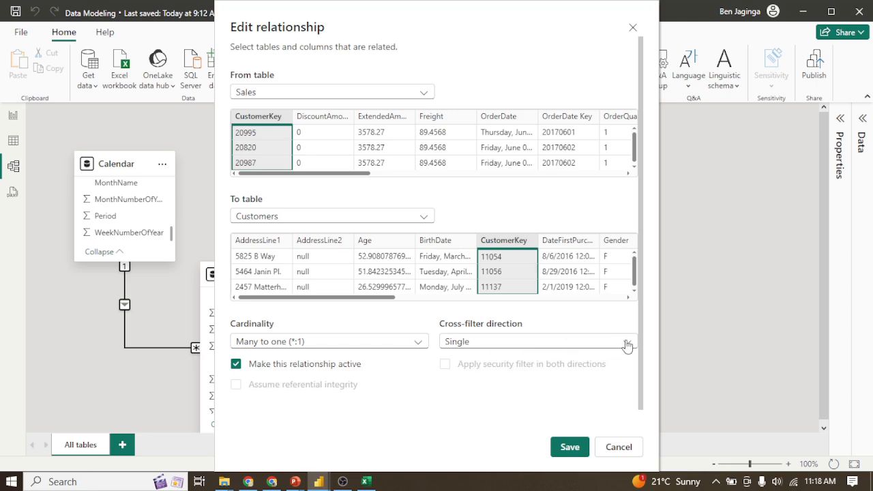
click(626, 342)
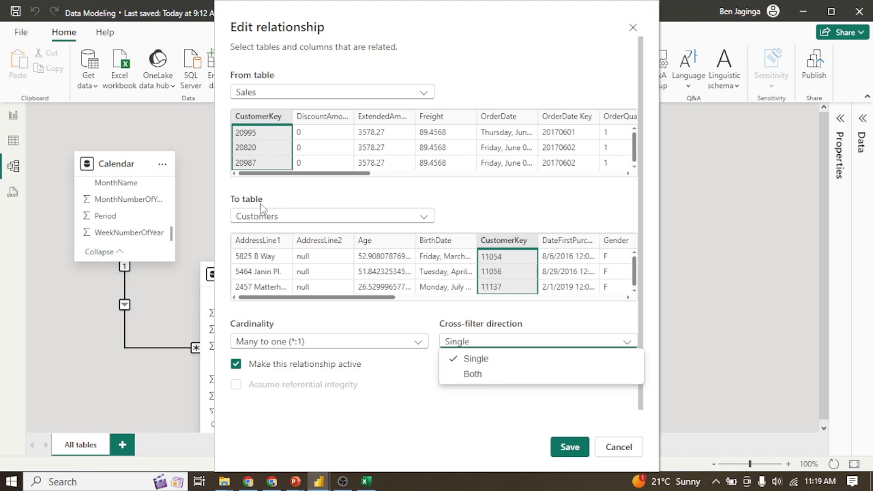
click(570, 450)
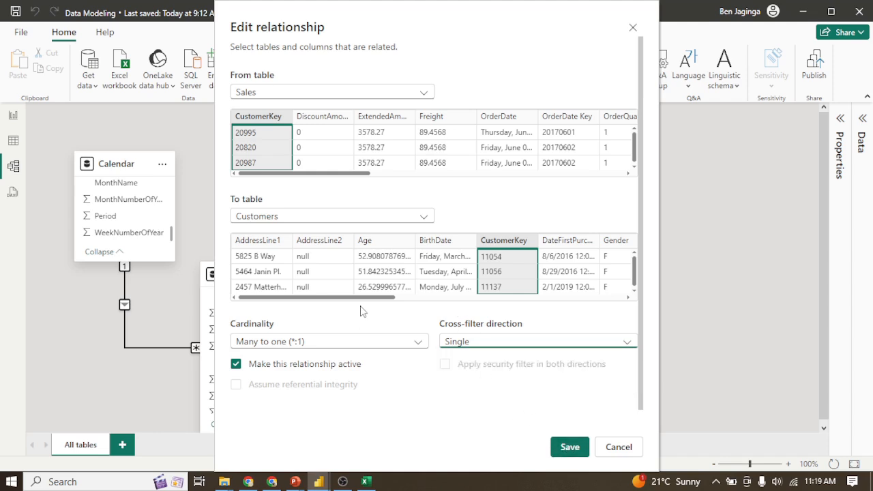
click(267, 299)
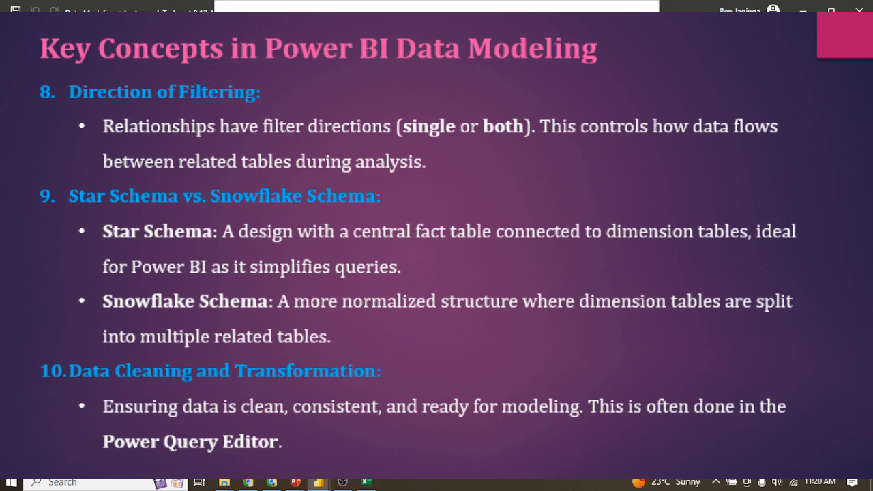
key(alt+Tab)
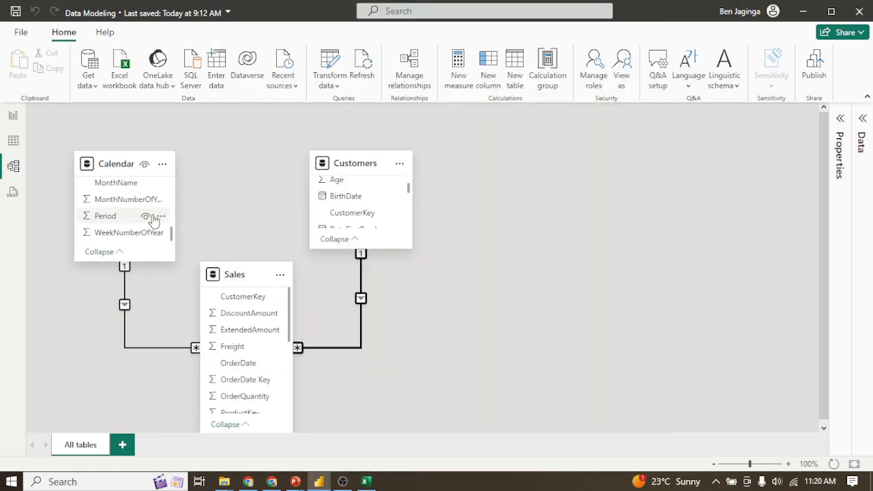
Step: Import the Products table from Adventure Works 2020.xlsx through Power Query and apply it to the model
click(89, 80)
click(129, 127)
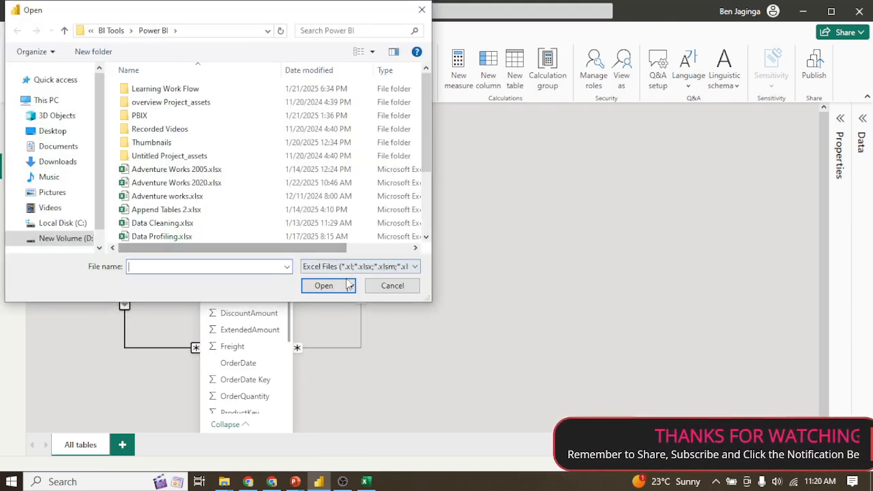
click(192, 183)
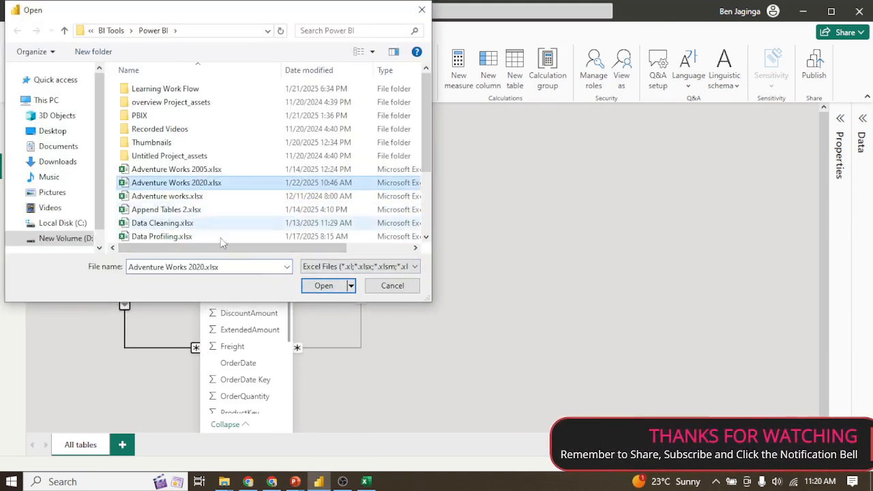
click(324, 285)
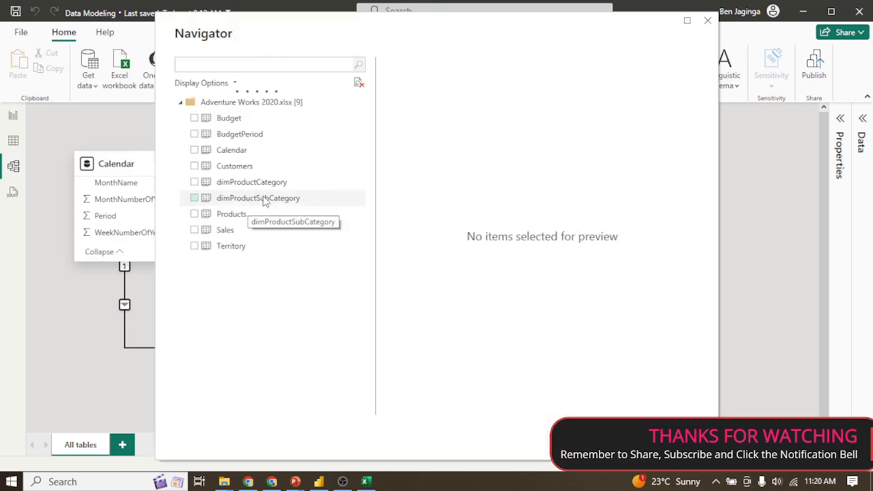
click(195, 214)
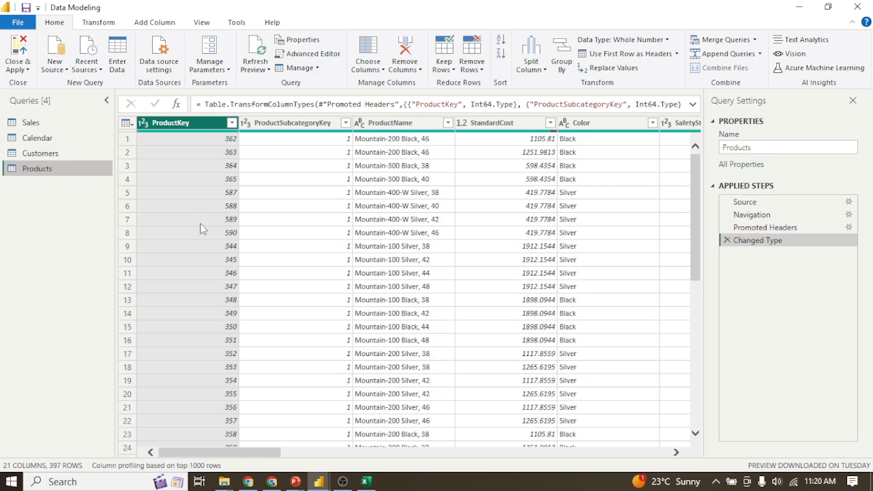
click(24, 70)
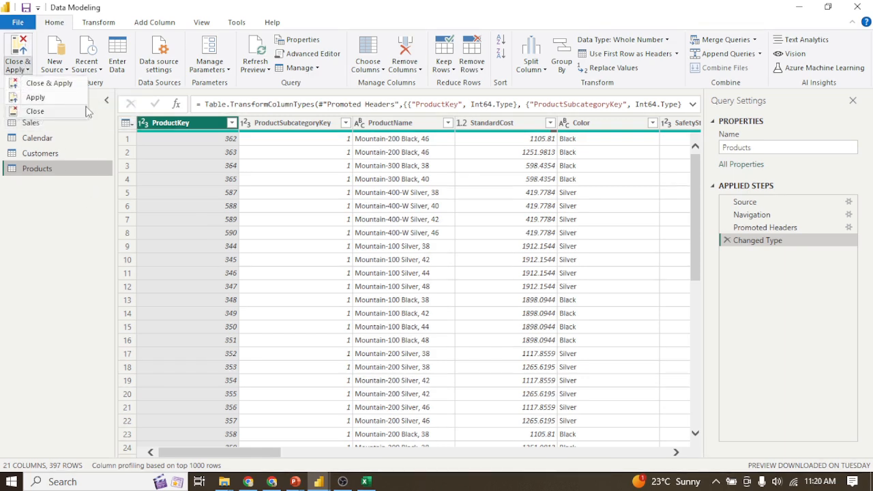
click(50, 85)
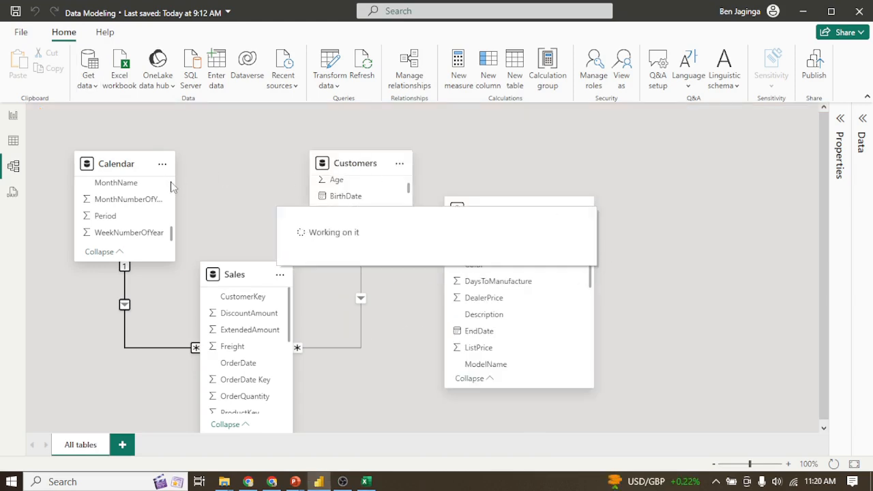
Step: Place the Products table card beside Customers and reduce its height and width
mouse_move(526, 208)
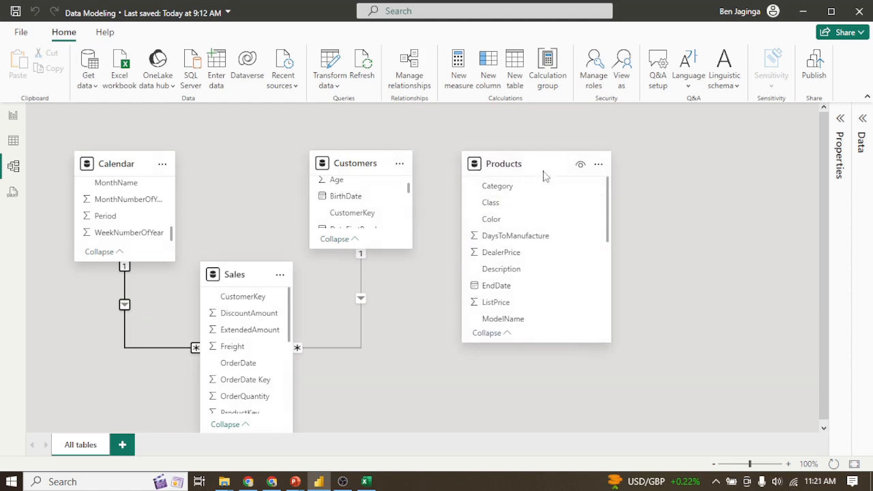
drag(611, 271, 594, 274)
drag(529, 342, 535, 277)
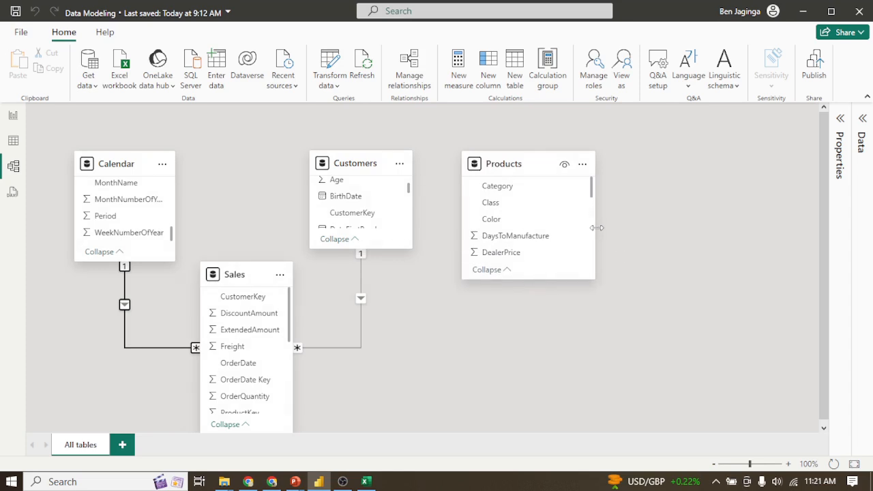
drag(597, 228, 586, 224)
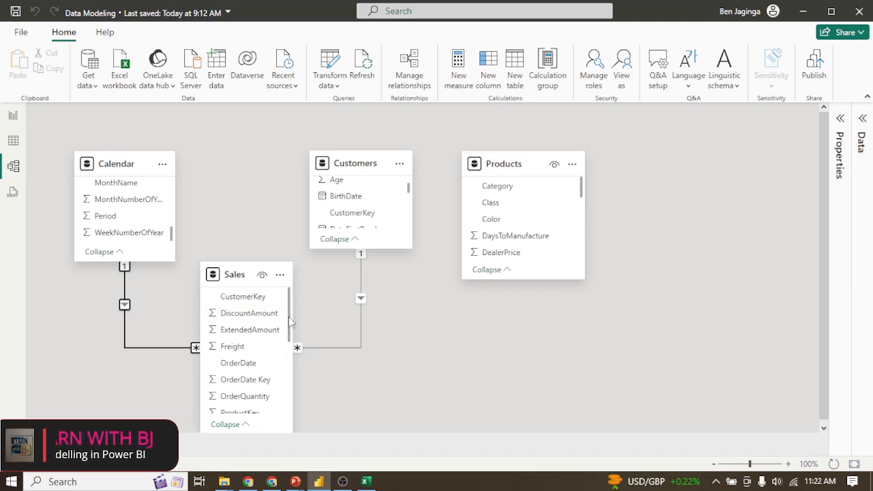
Step: Look through the Sales table's fields and highlight the key columns linking Customers and Sales
drag(288, 317, 290, 405)
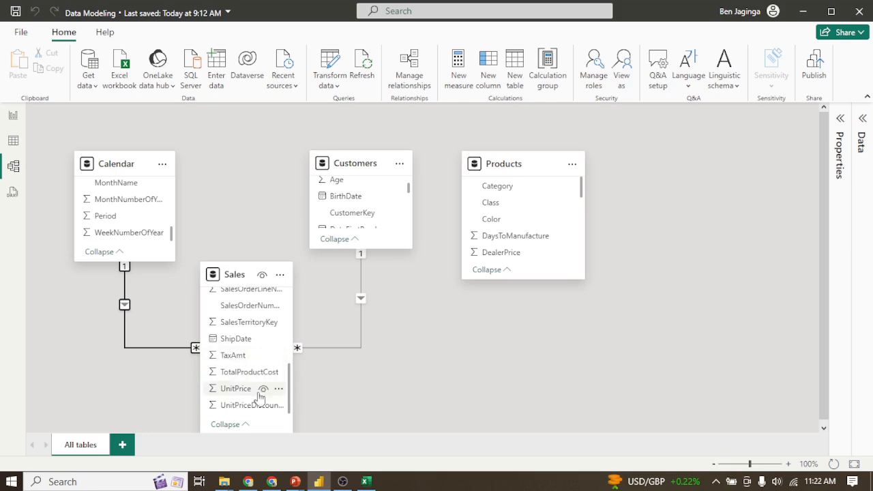
drag(290, 398, 279, 321)
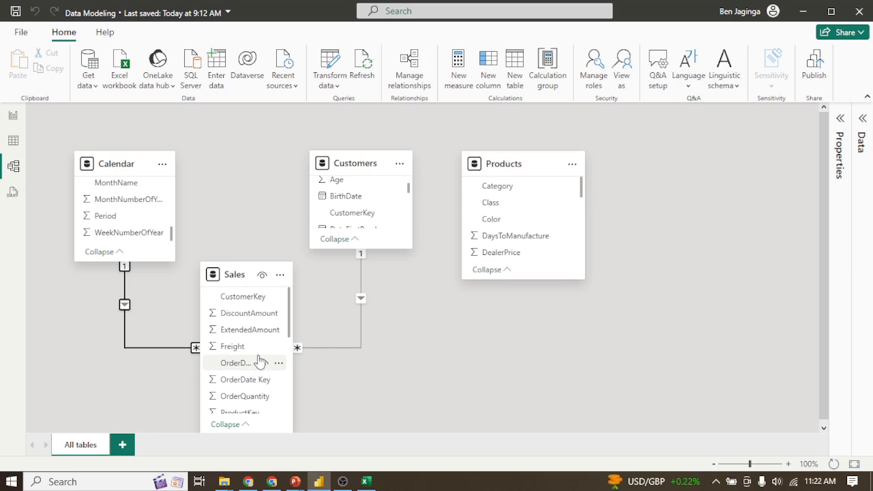
click(363, 293)
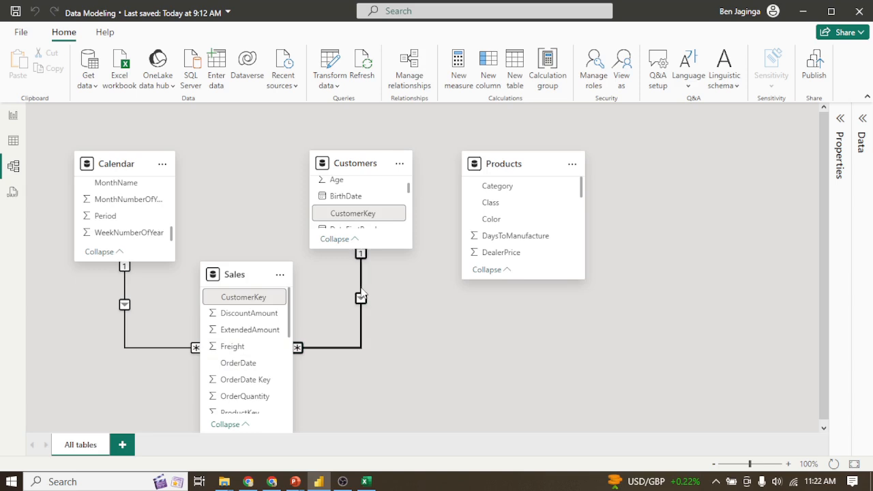
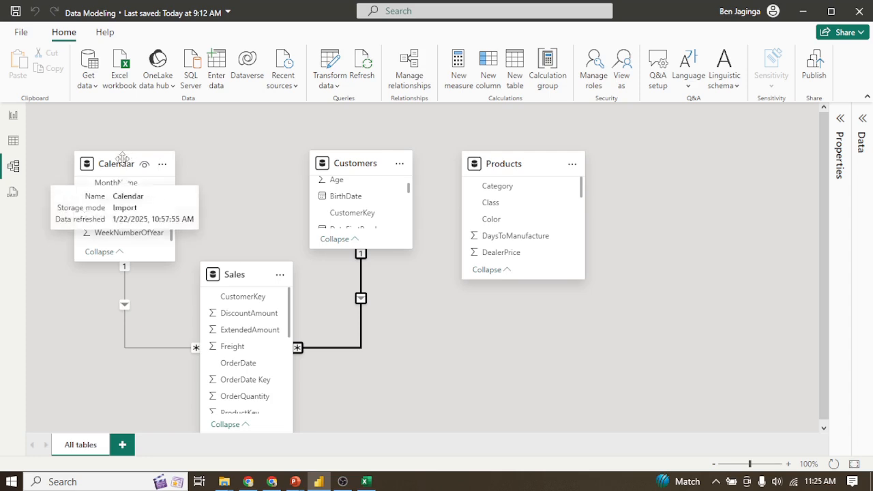
Step: Shrink the Products table card to match the Customers card's height and narrow it slightly
mouse_move(365, 164)
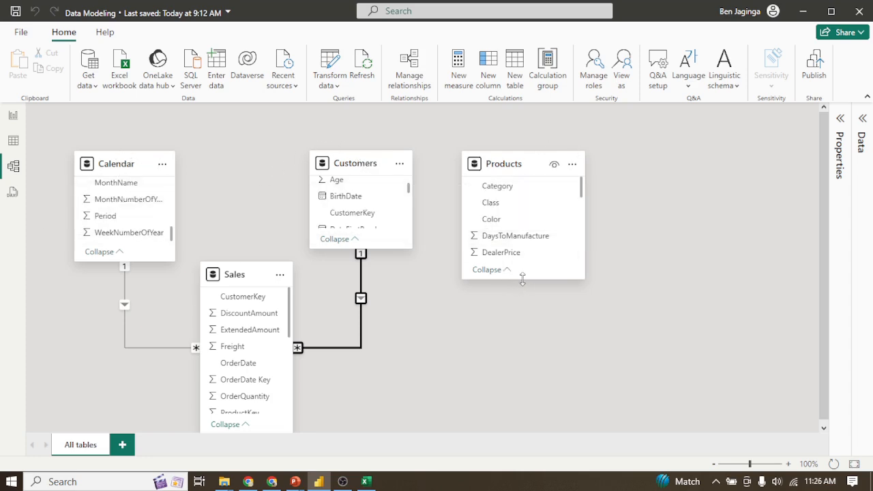
drag(521, 280, 523, 249)
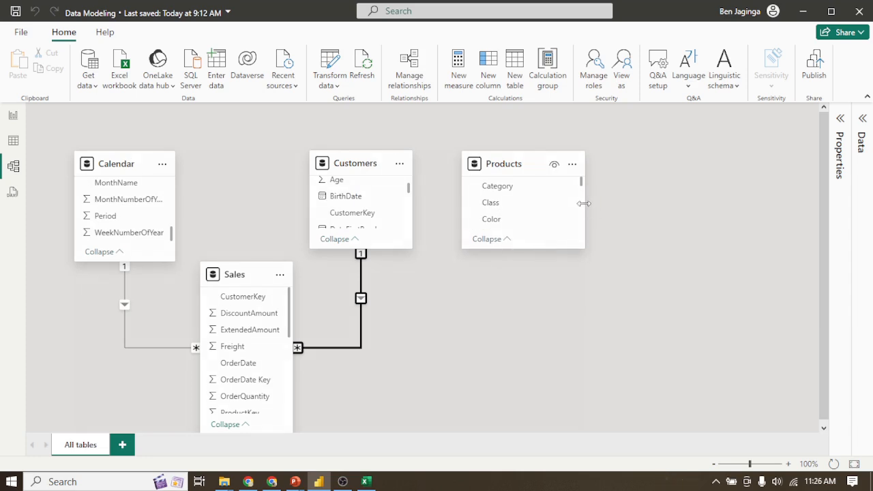
mouse_move(584, 203)
mouse_down()
mouse_move(549, 198)
mouse_move(574, 199)
mouse_up()
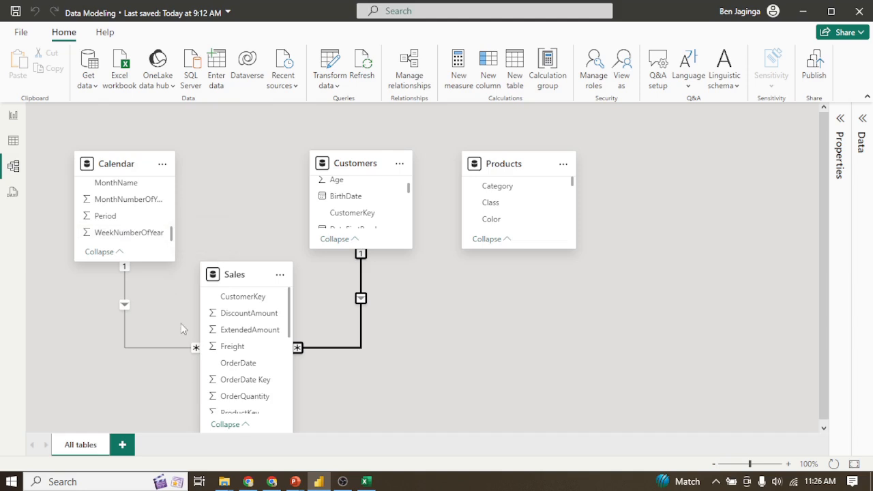
Step: Switch to Presentation1.pptx in PowerPoint and examine the table relationship diagram on slide 49
mouse_move(295, 482)
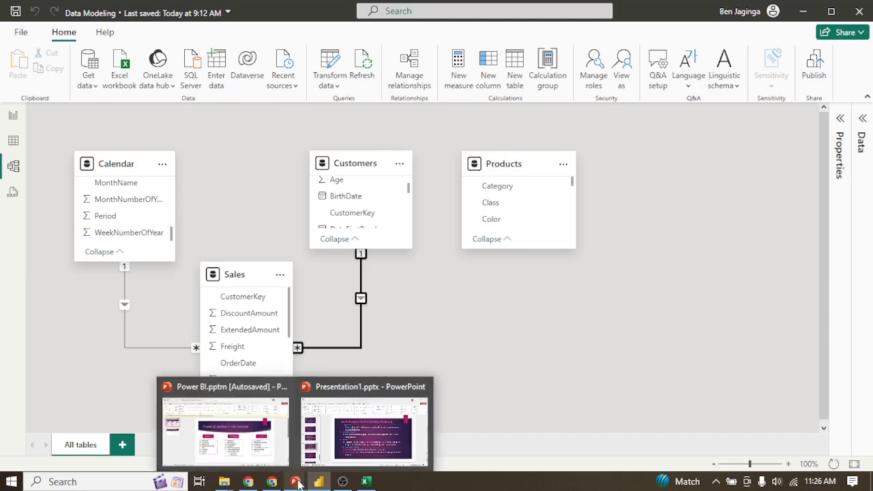
click(351, 428)
scroll(75, 396, down, 5)
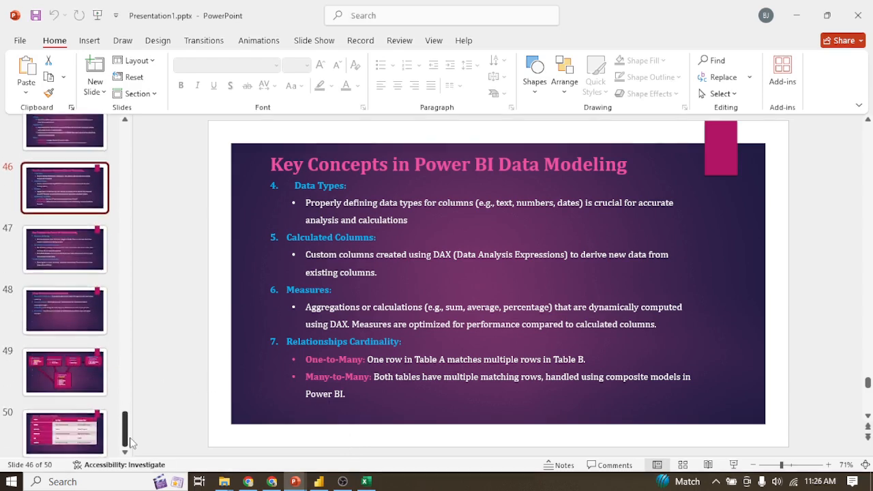
click(68, 351)
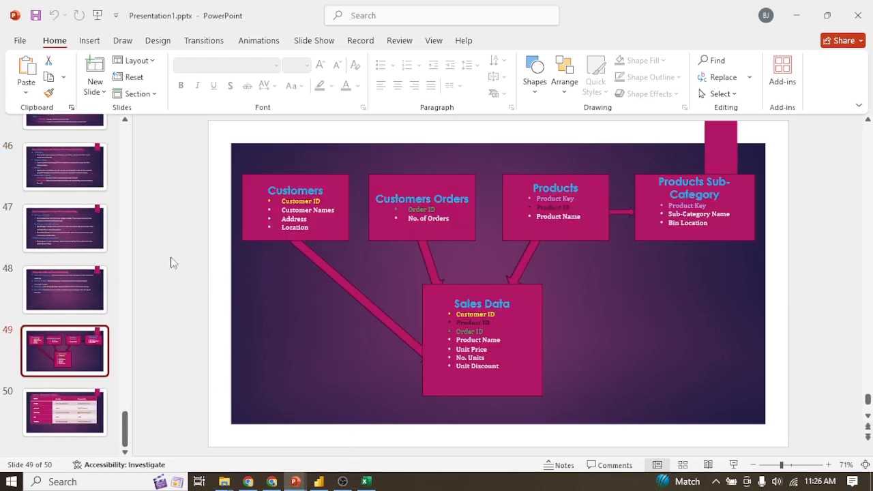
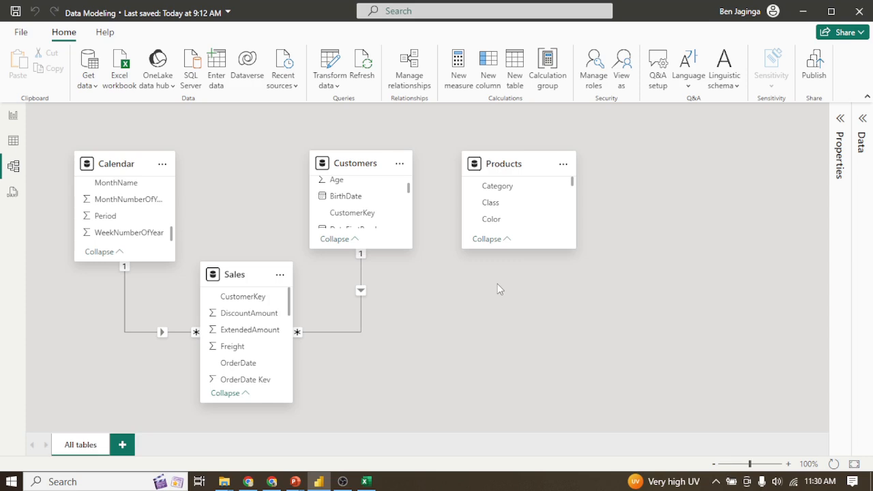
Step: Shorten the Sales card, spread Customers away from it, and place a slightly narrower Products card below Customers
mouse_move(236, 293)
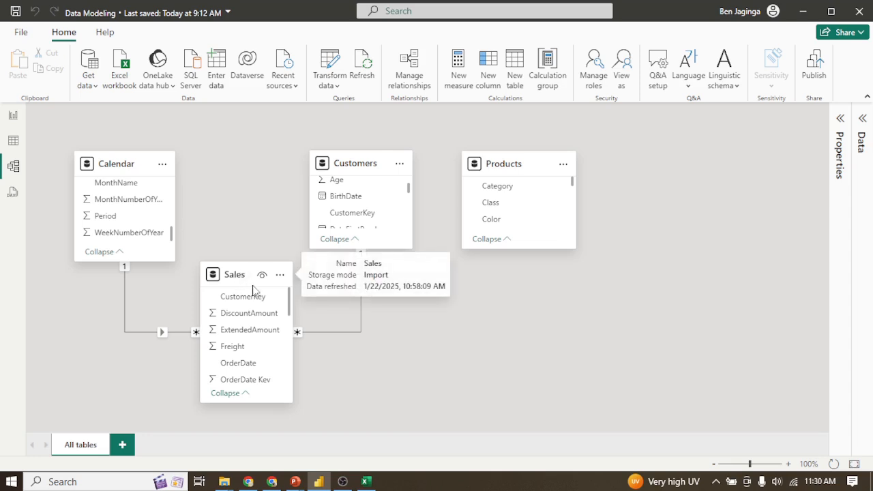
drag(249, 402, 247, 363)
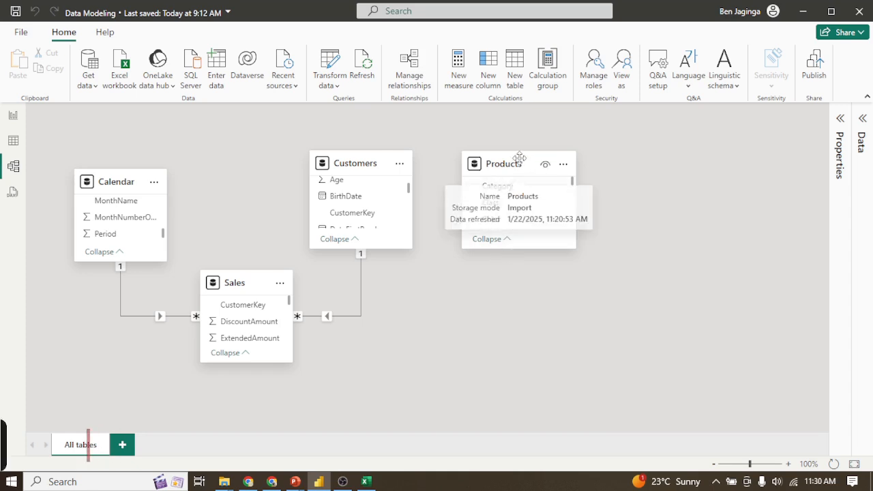
drag(519, 159, 388, 357)
drag(376, 162, 414, 175)
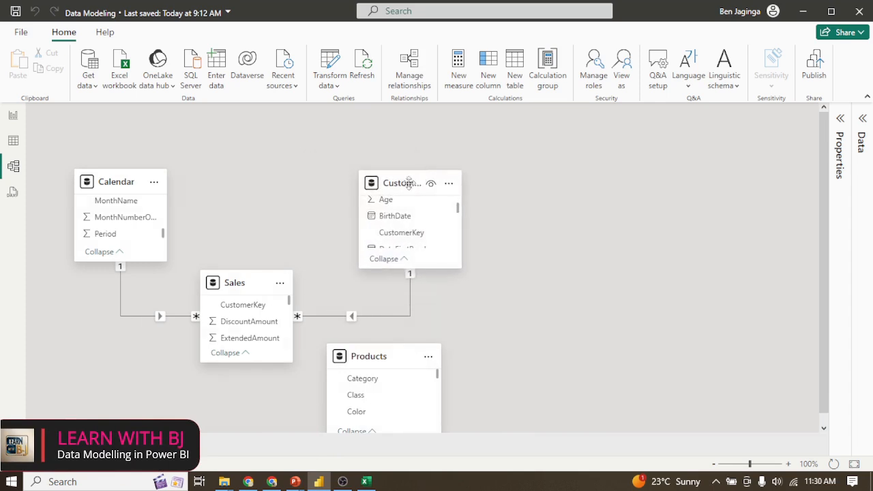
drag(439, 396, 420, 395)
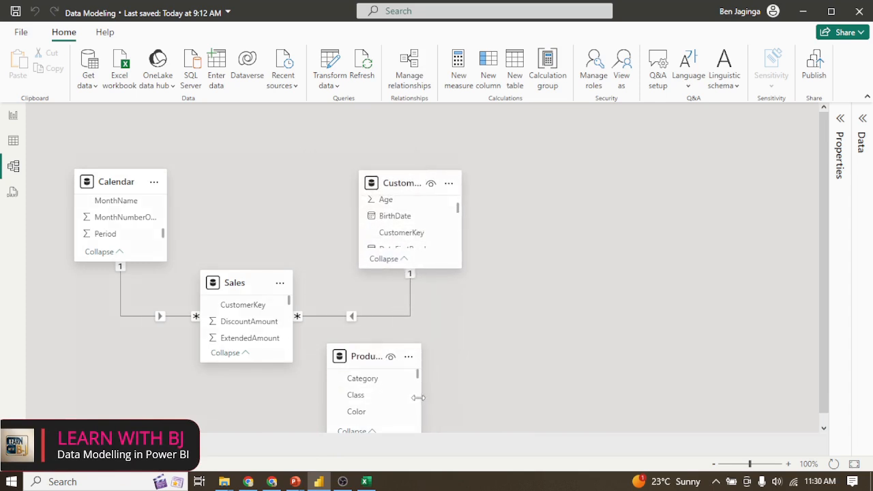
drag(246, 272, 249, 250)
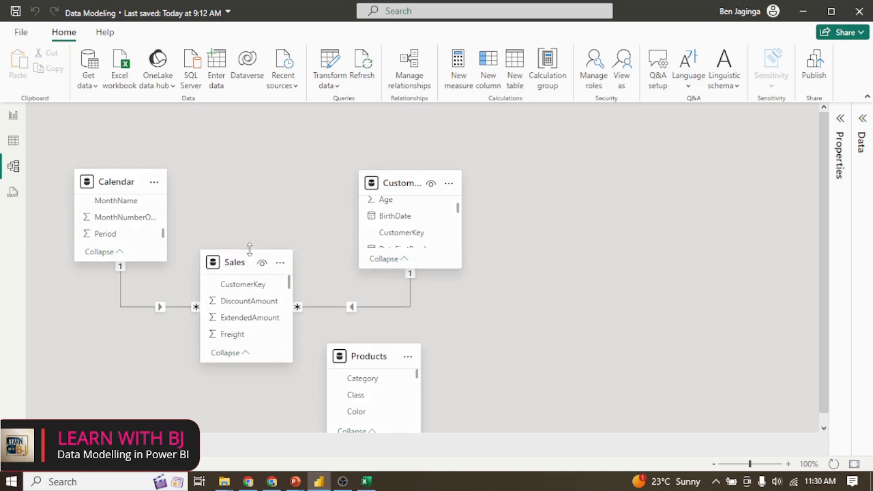
drag(249, 362, 249, 342)
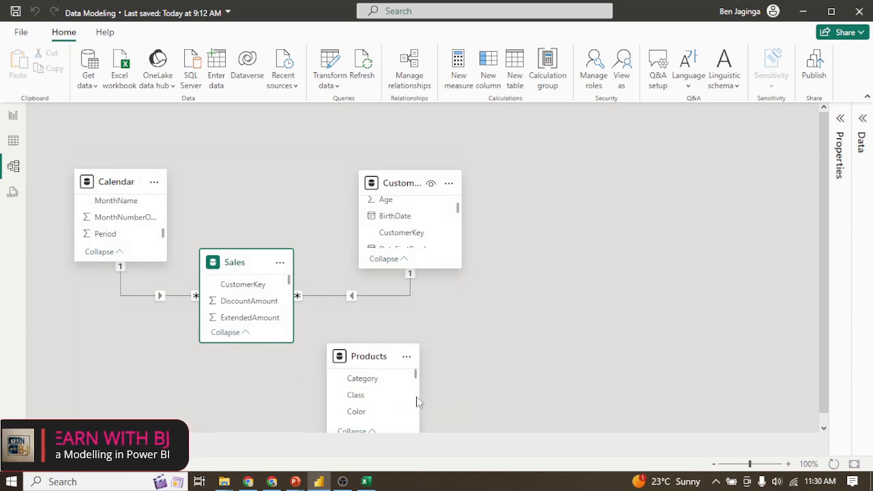
Step: Create an active one-to-many relationship with single cross-filter direction from ProductKey in Products to OrderDate Key in Sales
scroll(416, 384, down, 2)
scroll(417, 382, down, 4)
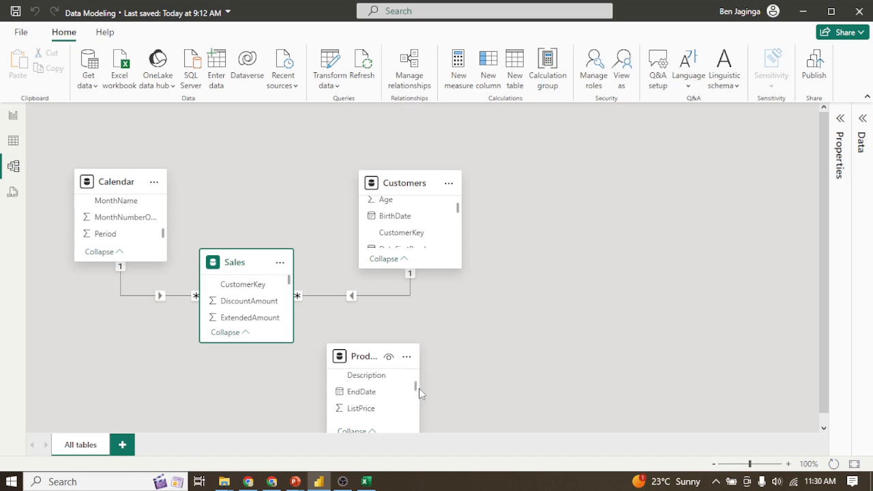
scroll(418, 395, down, 2)
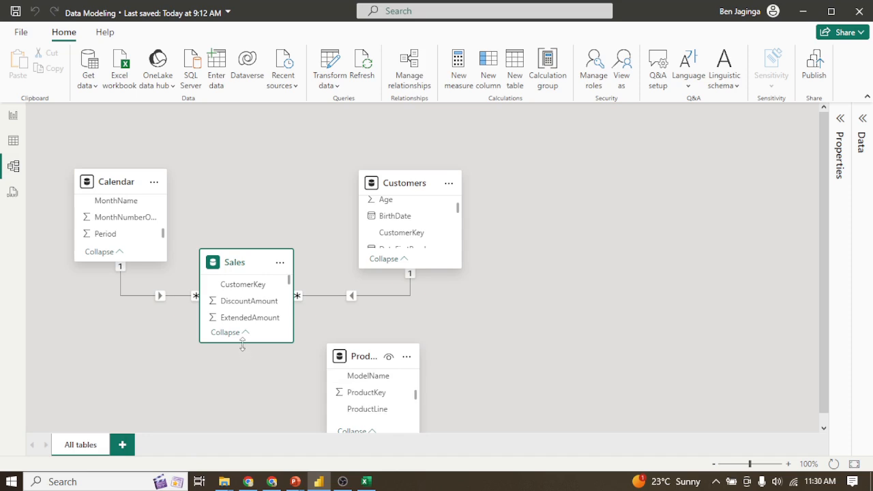
drag(243, 346, 250, 367)
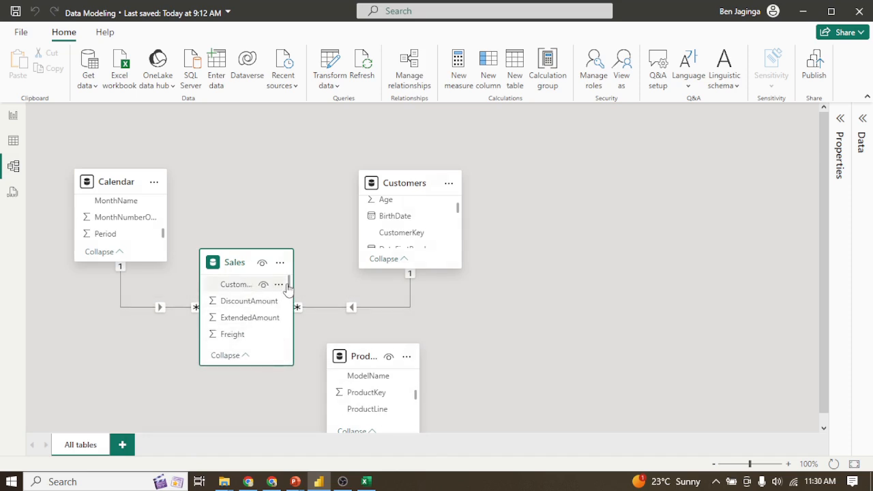
drag(288, 287, 286, 307)
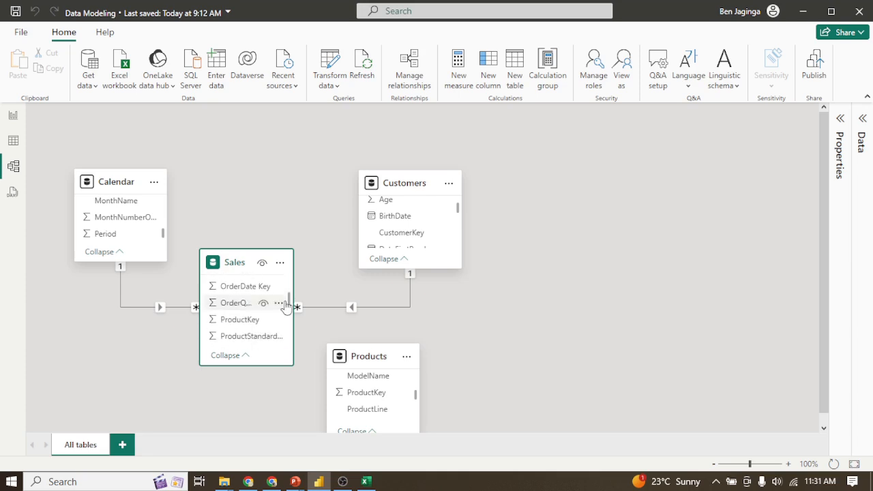
click(367, 399)
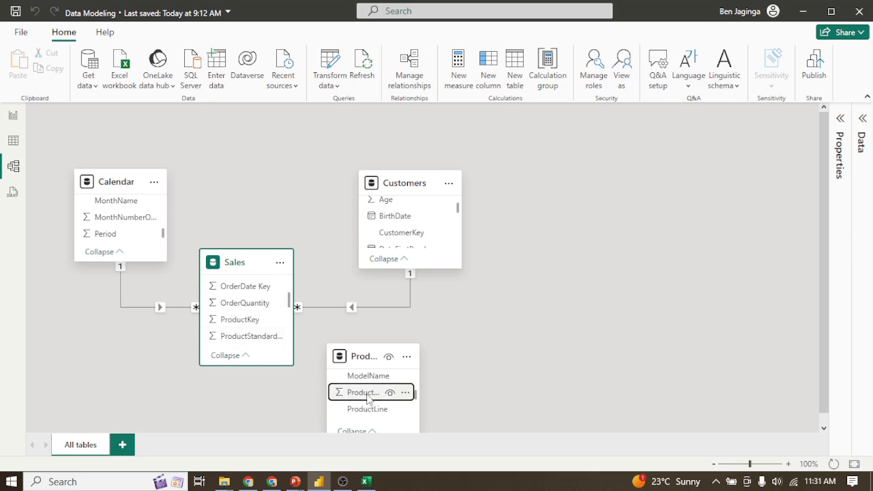
drag(367, 399, 248, 292)
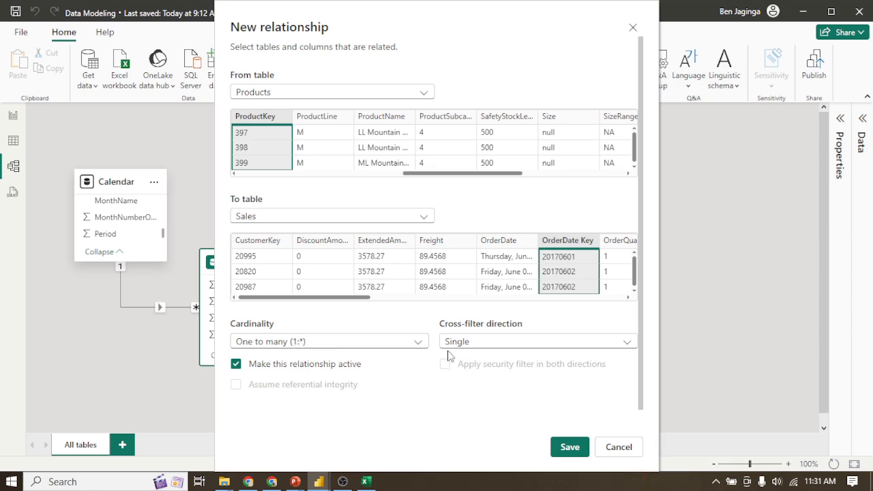
click(569, 448)
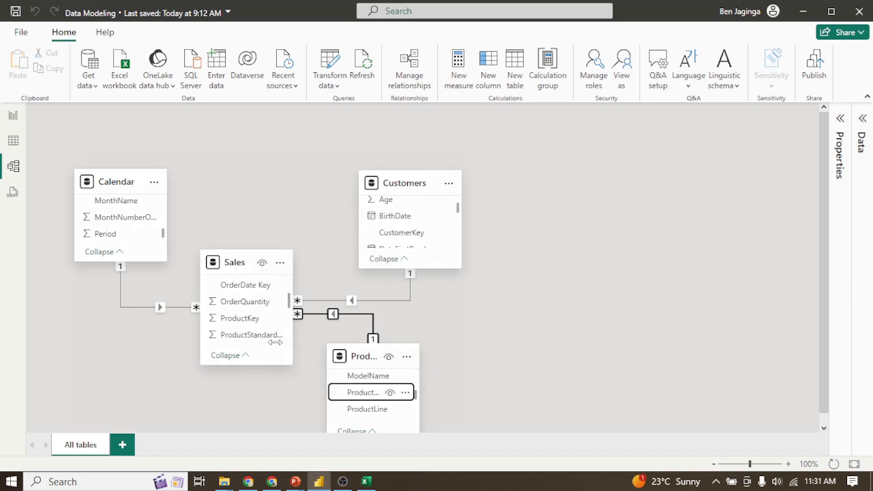
Step: Shorten the Sales and Products cards slightly and place Products directly beneath Sales
drag(275, 367, 273, 352)
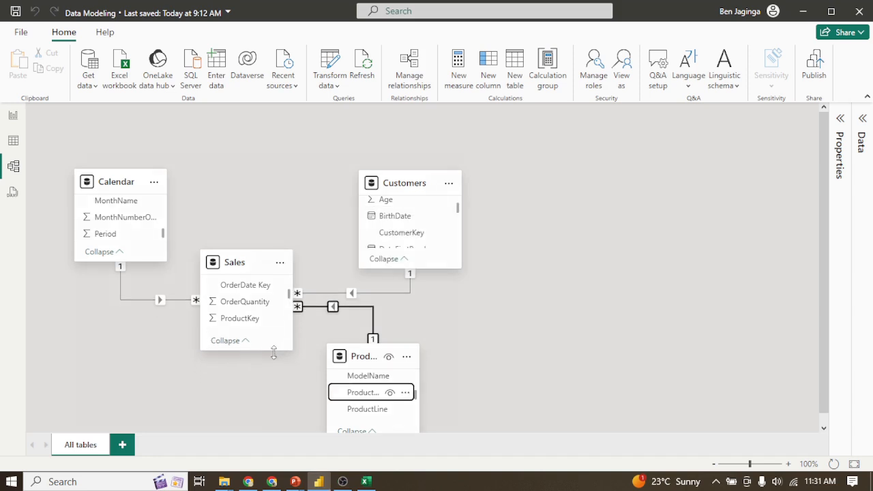
drag(403, 356, 386, 327)
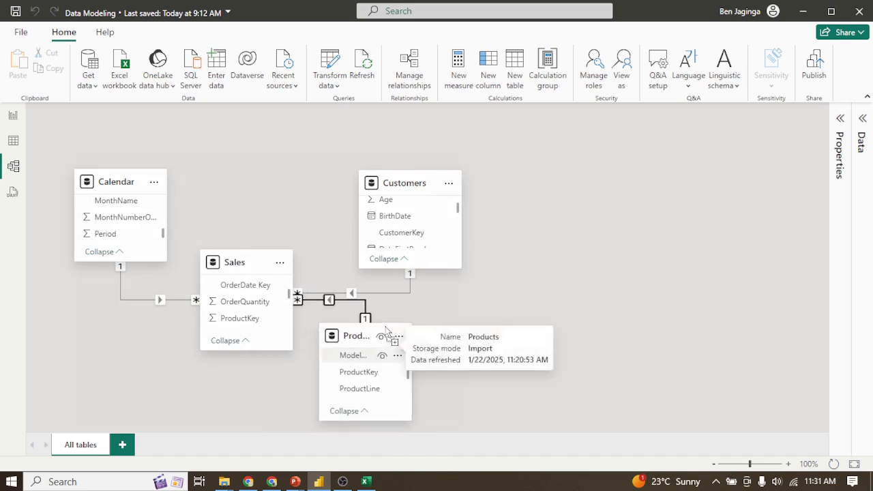
drag(368, 420, 367, 415)
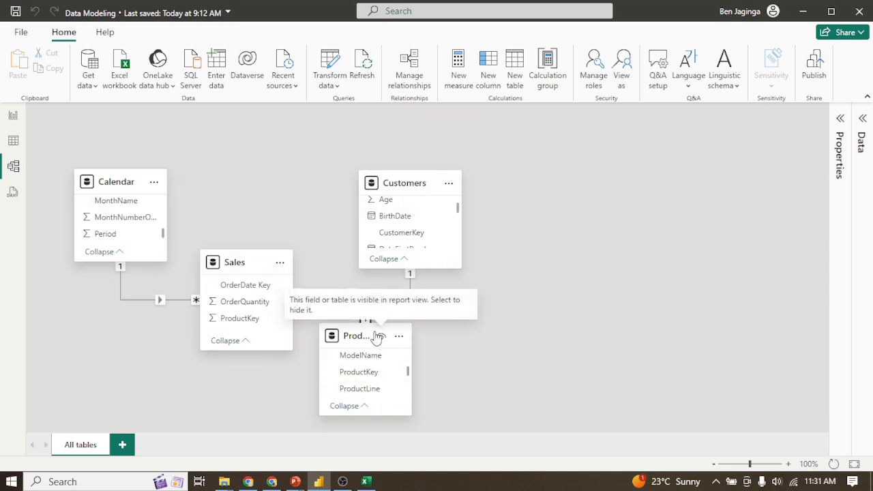
drag(376, 337, 296, 386)
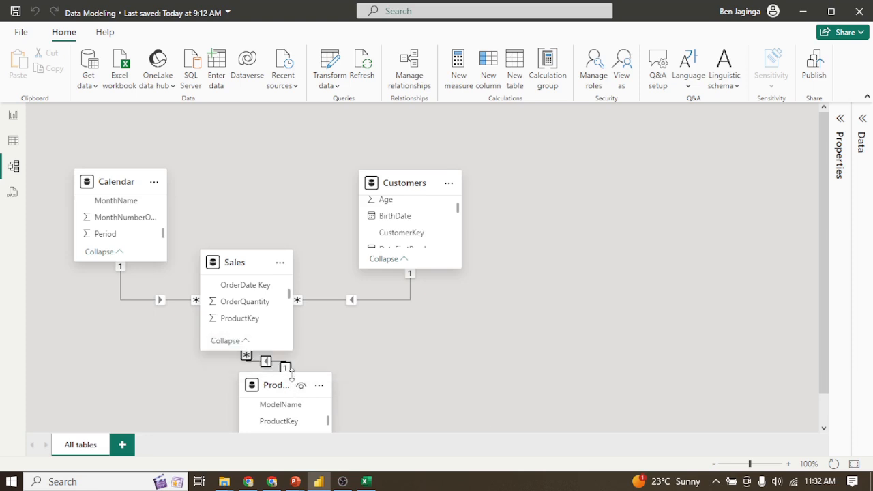
Step: Narrow the Customers card and arrange Calendar, Customers and Products in a row above the Sales table
drag(292, 384, 634, 185)
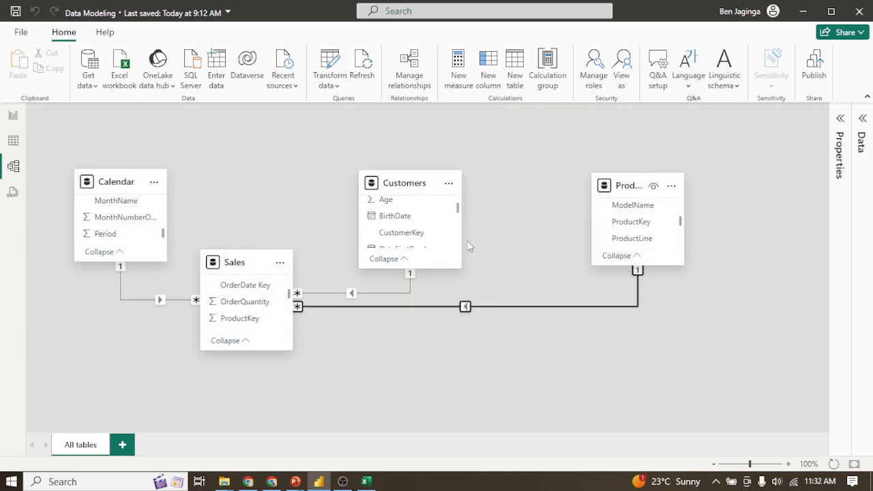
drag(461, 234, 447, 235)
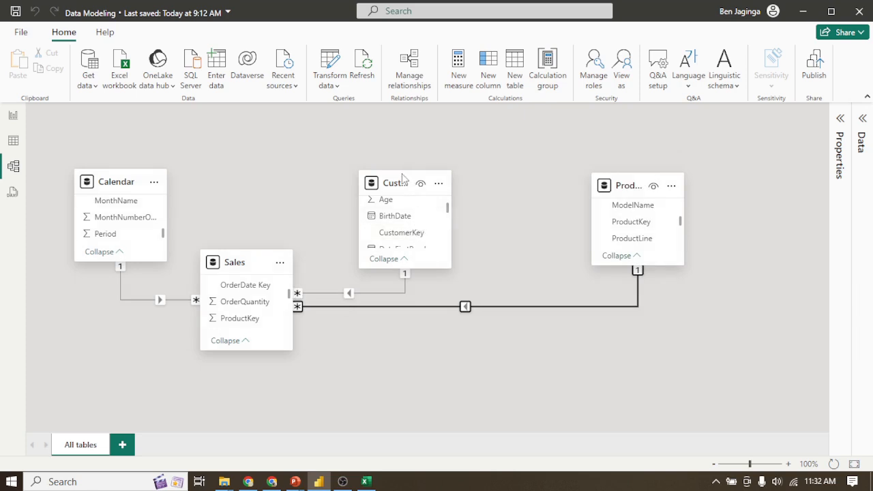
drag(399, 167, 288, 145)
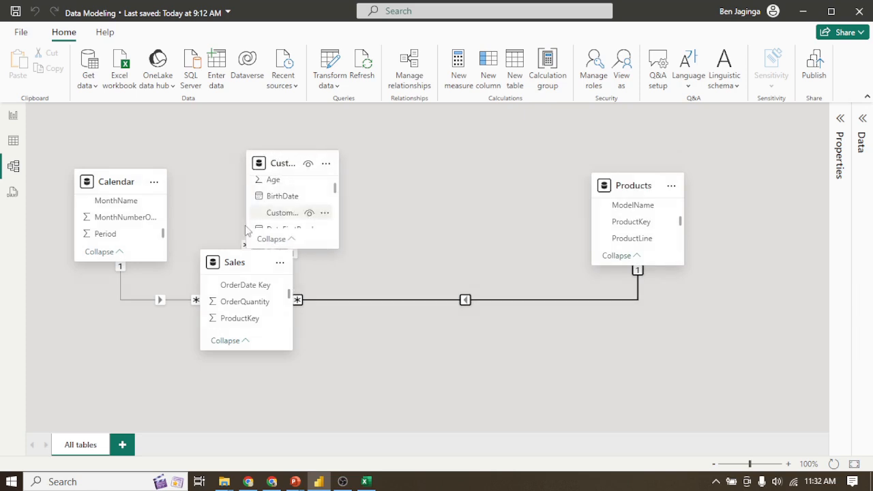
drag(248, 266, 258, 341)
drag(286, 156, 265, 179)
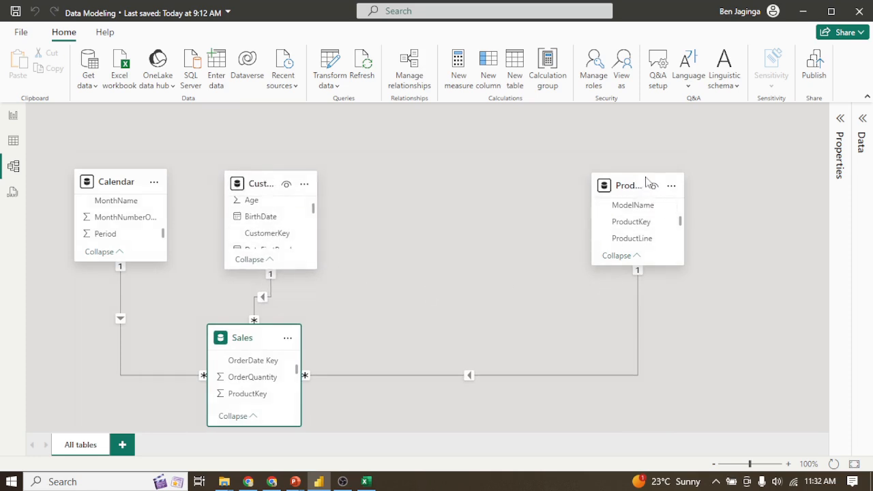
drag(643, 185, 417, 190)
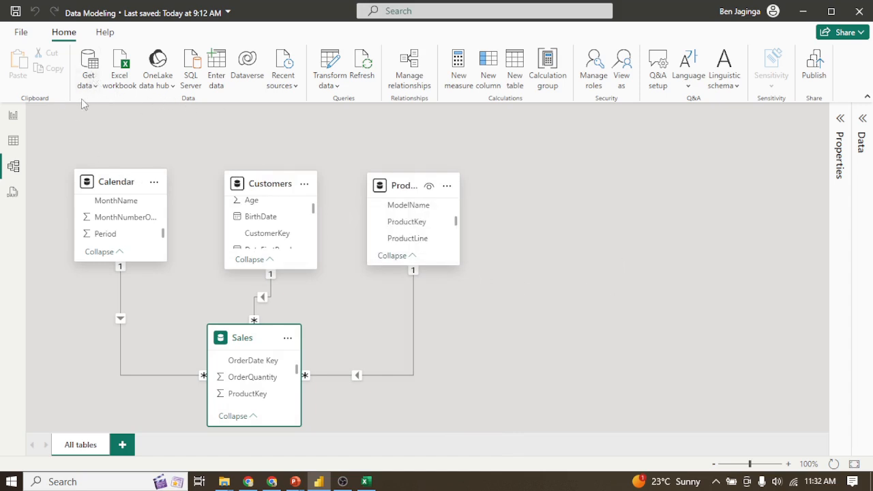
Step: Load the dimProductCategory and dimProductSubCategory tables from the Adventure Works 2020.xlsx workbook
click(88, 81)
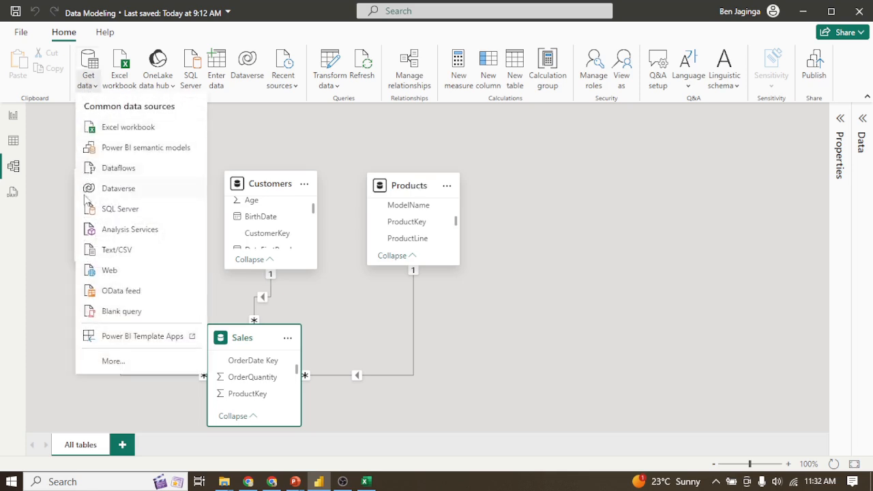
click(127, 127)
click(195, 183)
click(327, 288)
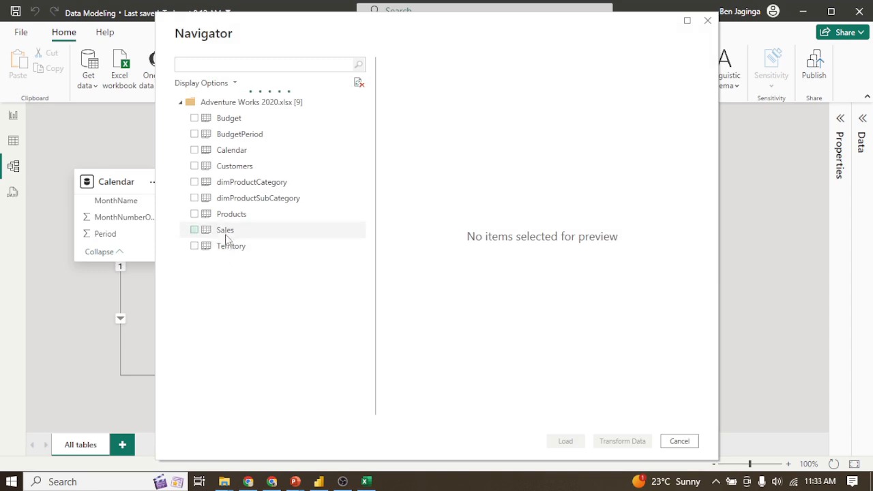
click(194, 182)
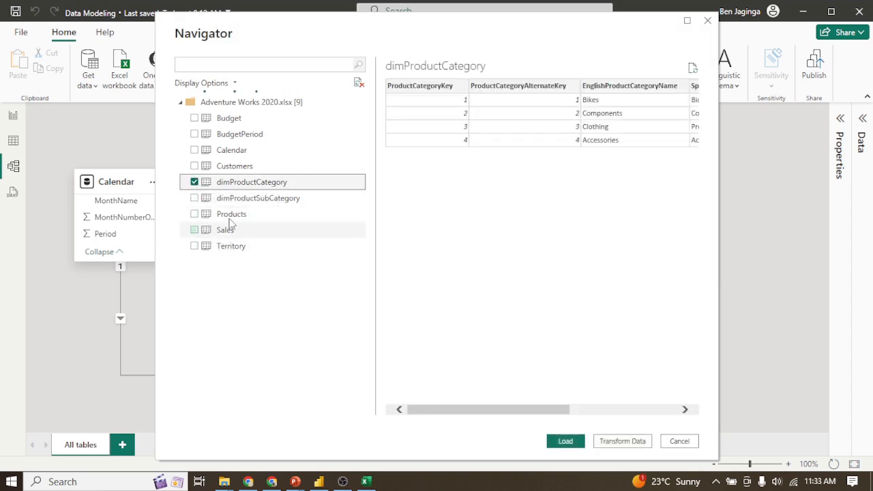
click(196, 199)
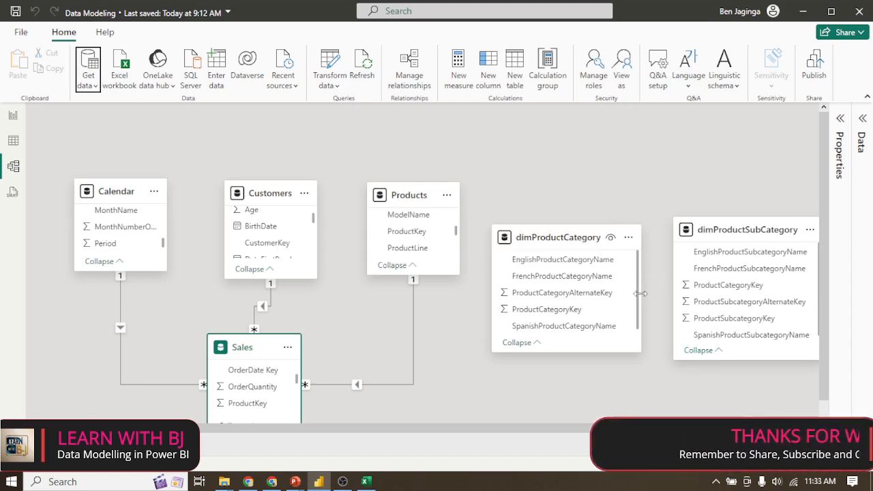
Step: Align dimProductCategory beside Products and resize both cards to show all category fields and the full ProductSubcategoryKey name
drag(640, 294, 620, 292)
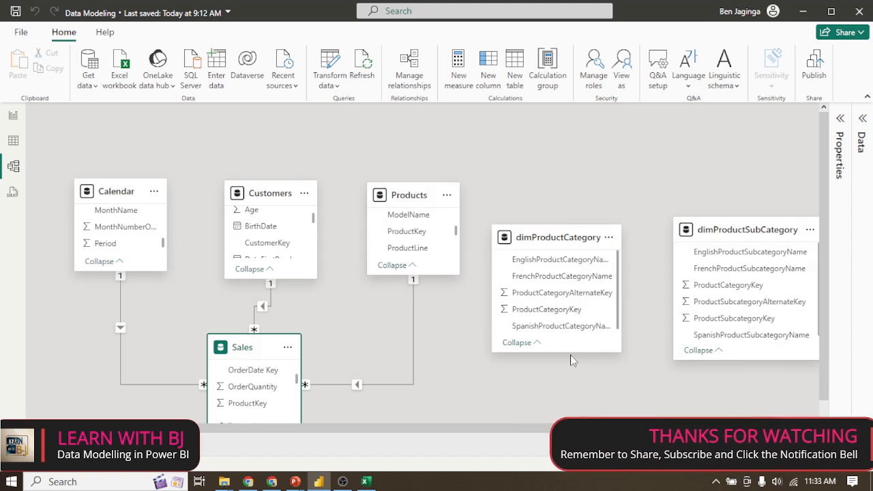
scroll(572, 355, down, 1)
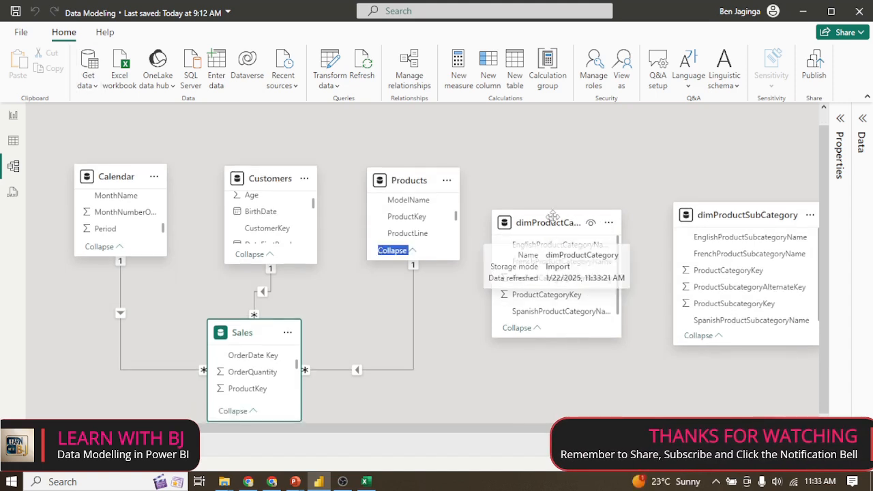
drag(553, 217, 556, 184)
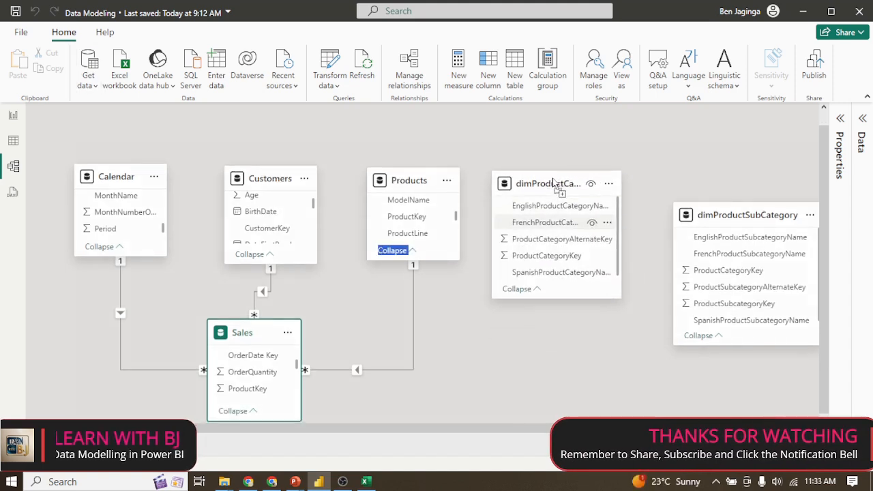
drag(633, 241, 656, 241)
mouse_move(572, 298)
mouse_down()
mouse_move(579, 367)
mouse_move(576, 309)
mouse_up()
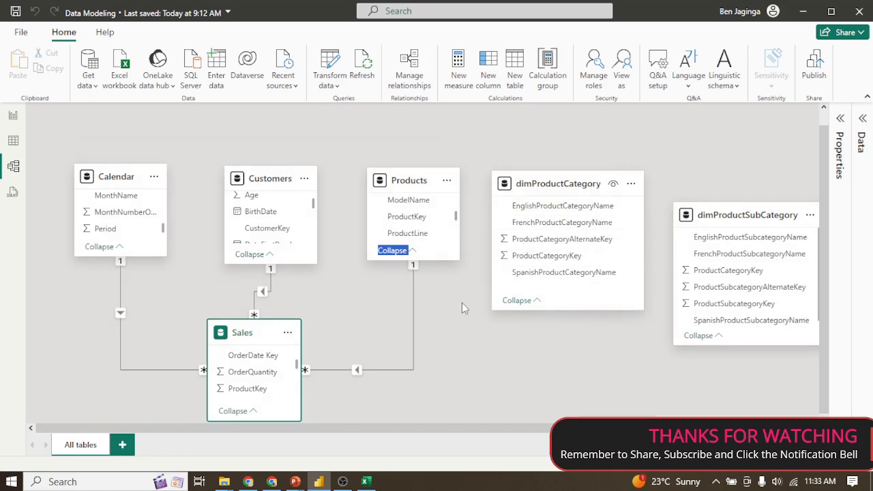
drag(445, 262, 464, 325)
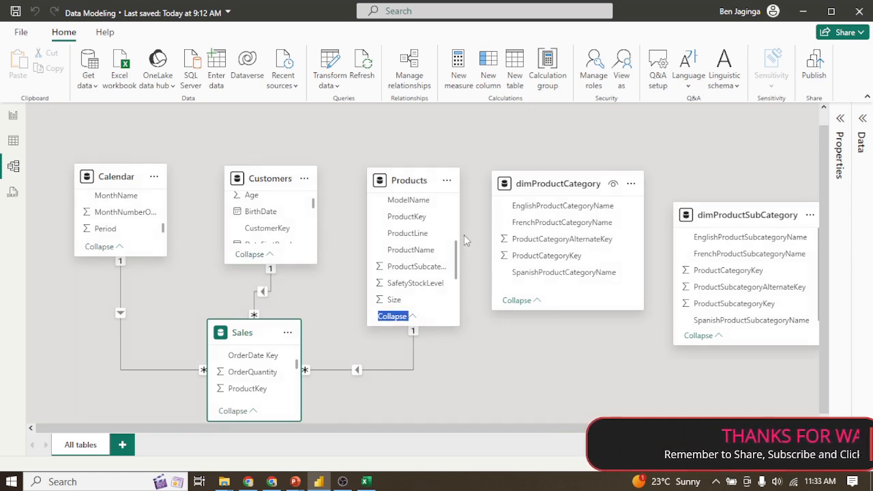
drag(460, 235, 484, 231)
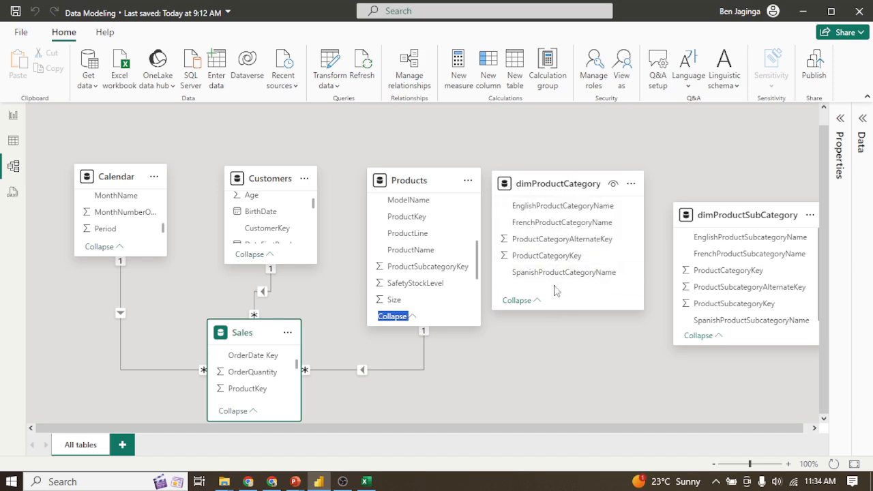
Step: Reorder the row so dimProductSubCategory sits beside Products and dimProductCategory stands at the far end
drag(562, 184, 588, 310)
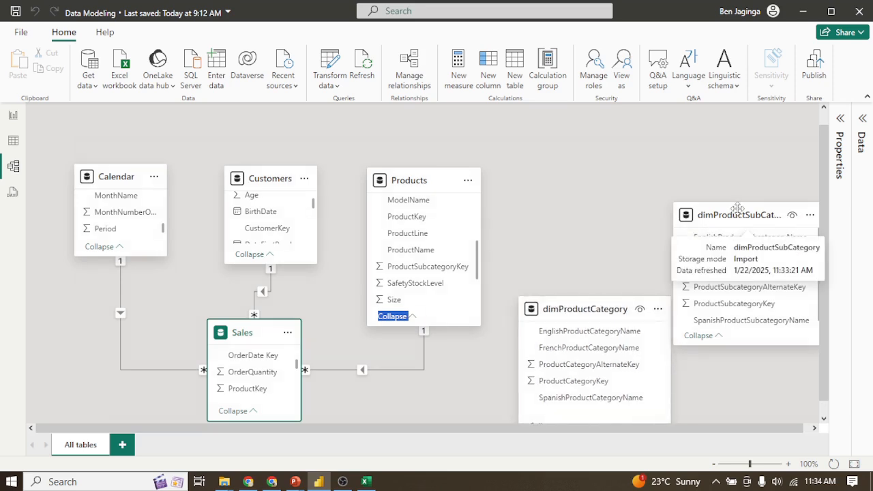
drag(731, 212, 560, 179)
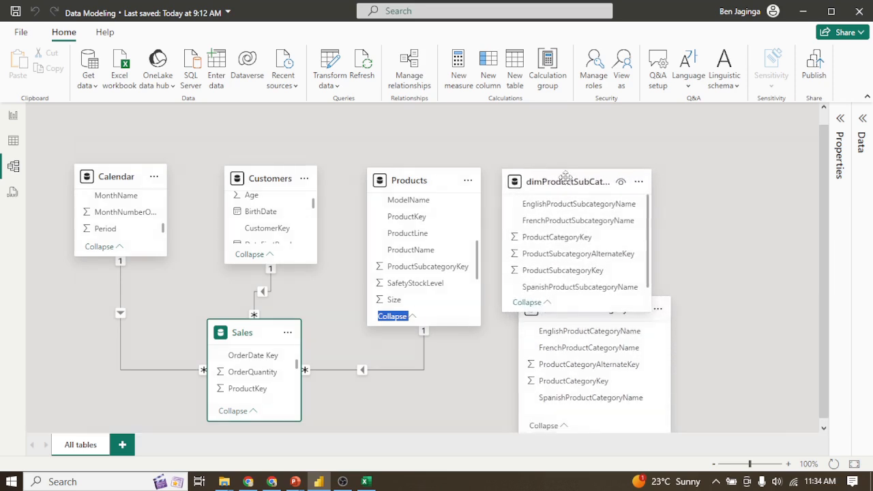
drag(572, 320, 717, 204)
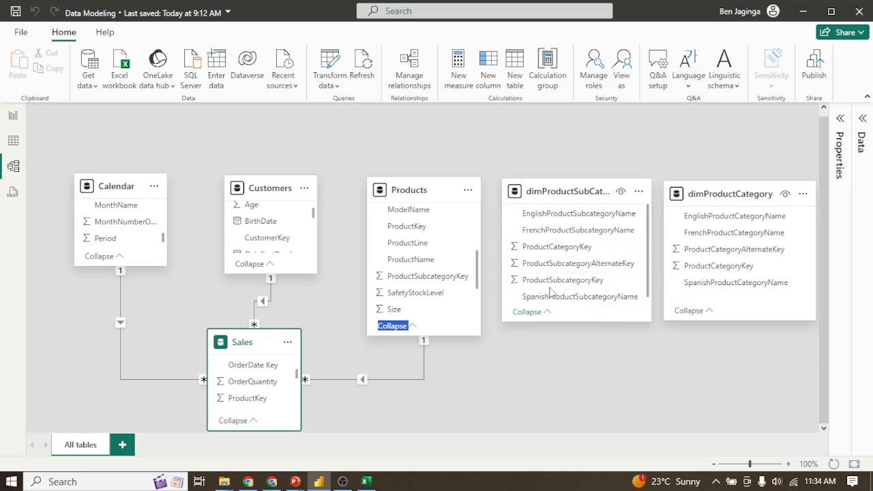
Step: Create an active one-to-many relationship from dimProductSubCategory to Products on ProductSubcategoryKey with single cross-filter direction
drag(651, 263, 650, 289)
drag(579, 287, 460, 281)
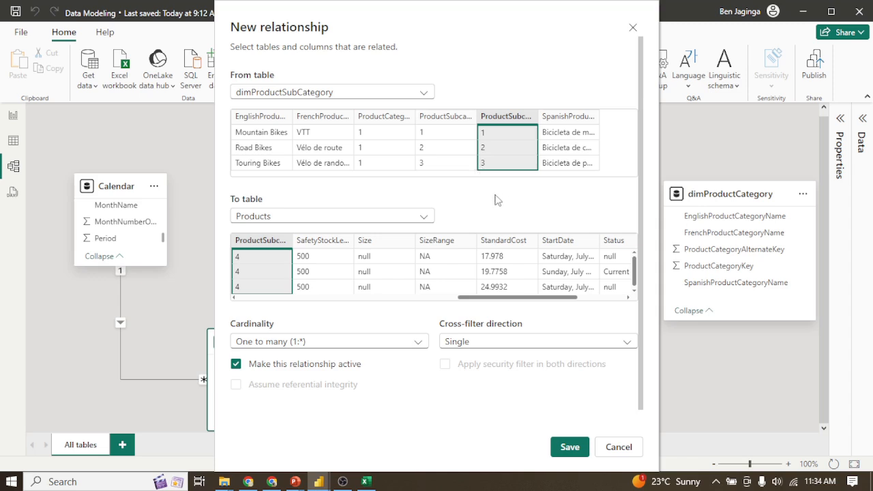
click(575, 456)
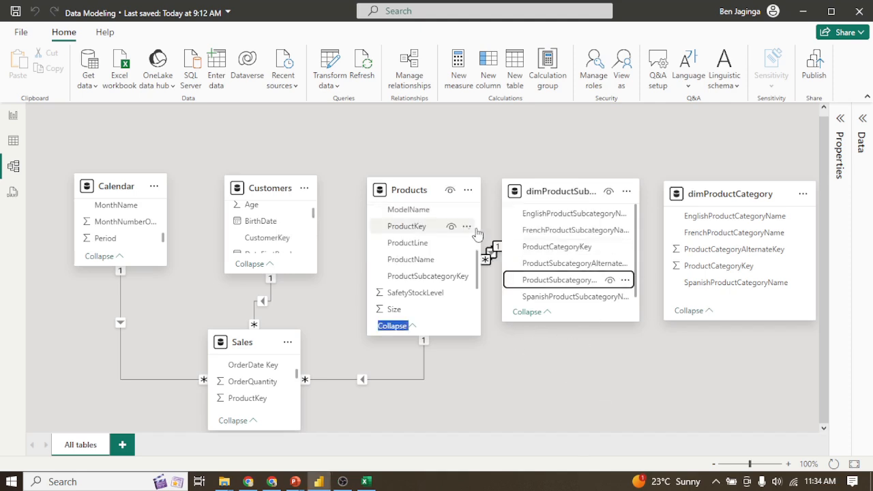
Step: Make the Products card narrower and shorter, and widen dimProductSubCategory until its full field names fit
drag(480, 222, 461, 222)
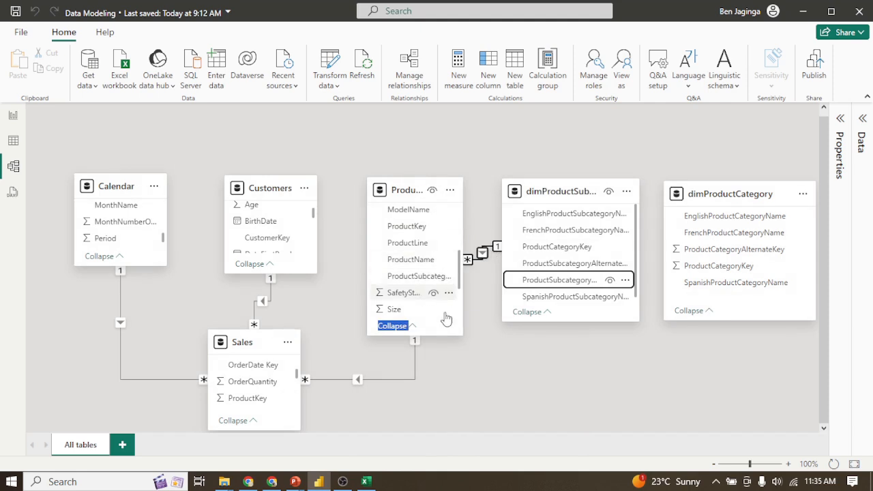
drag(444, 333, 444, 306)
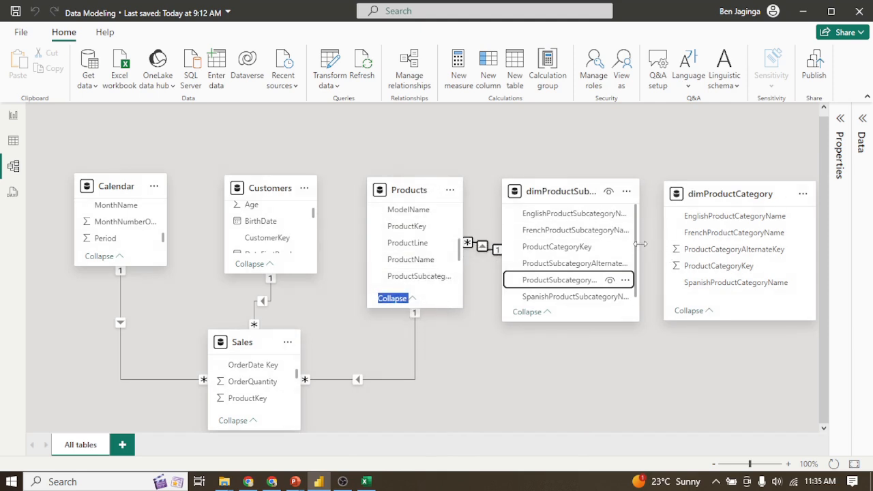
mouse_move(640, 244)
mouse_down()
mouse_move(626, 244)
mouse_move(682, 248)
mouse_move(653, 248)
mouse_up()
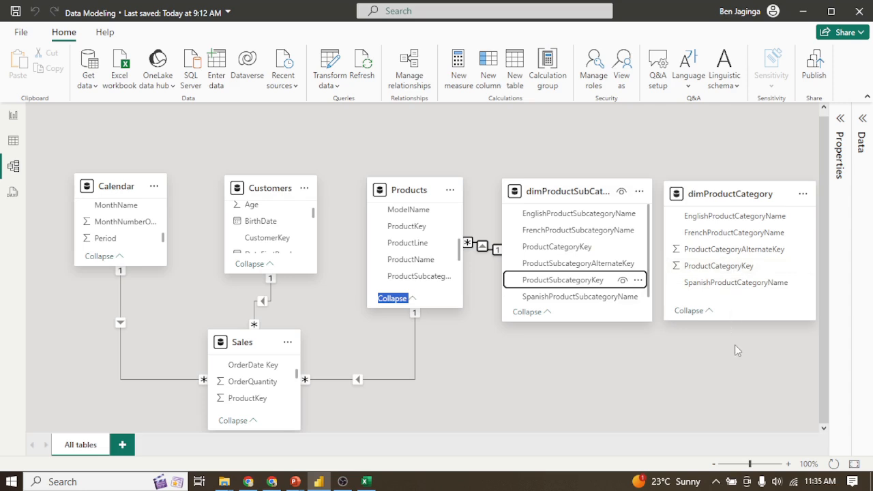
Step: Create an active one-to-many relationship from dimProductCategory to dimProductSubCategory on ProductCategoryKey with single cross-filter direction
mouse_move(747, 198)
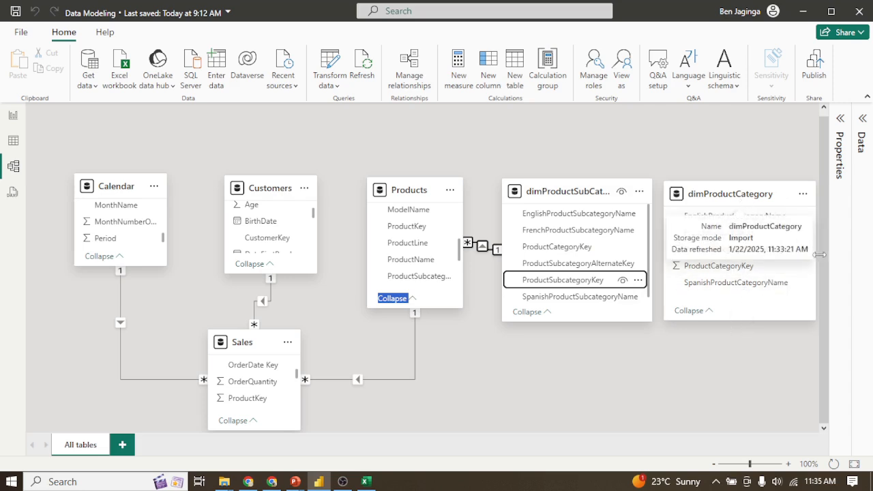
click(731, 269)
drag(717, 271, 559, 250)
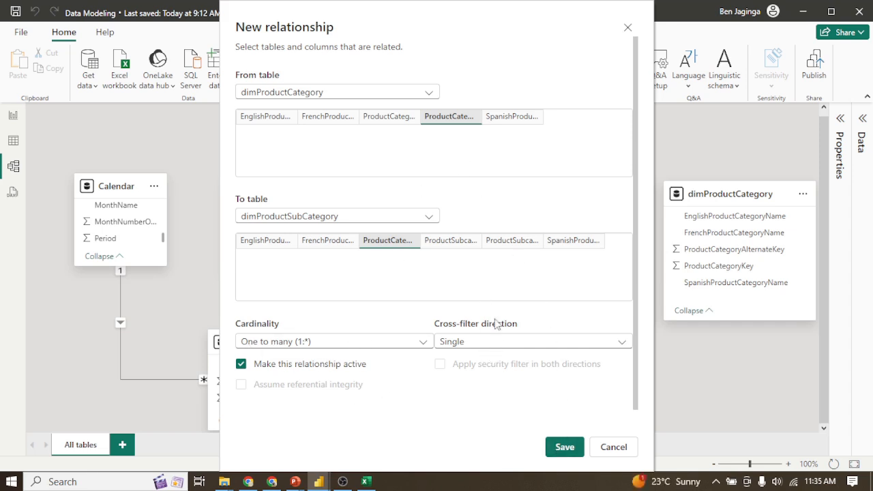
click(565, 450)
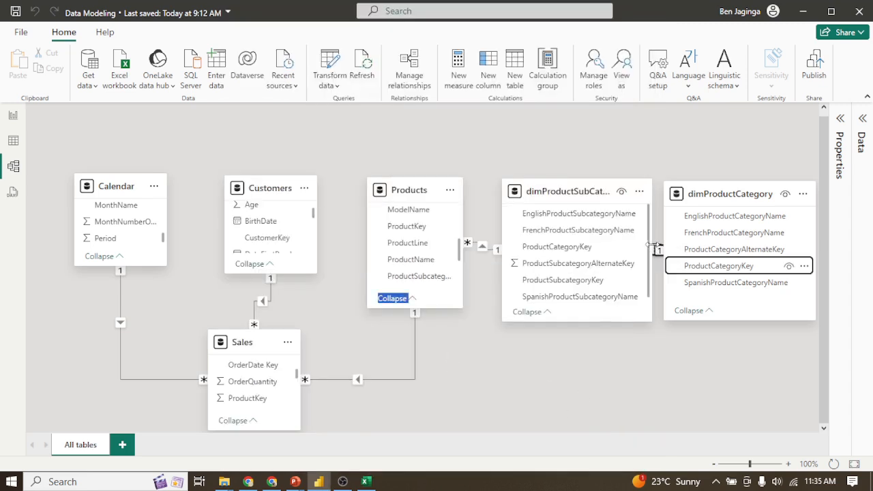
Step: Shrink and align the Products, dimProductSubCategory and dimProductCategory cards in one row, leaving gaps that expose their relationship lines
drag(653, 245, 610, 247)
drag(427, 191, 397, 186)
drag(413, 305, 386, 275)
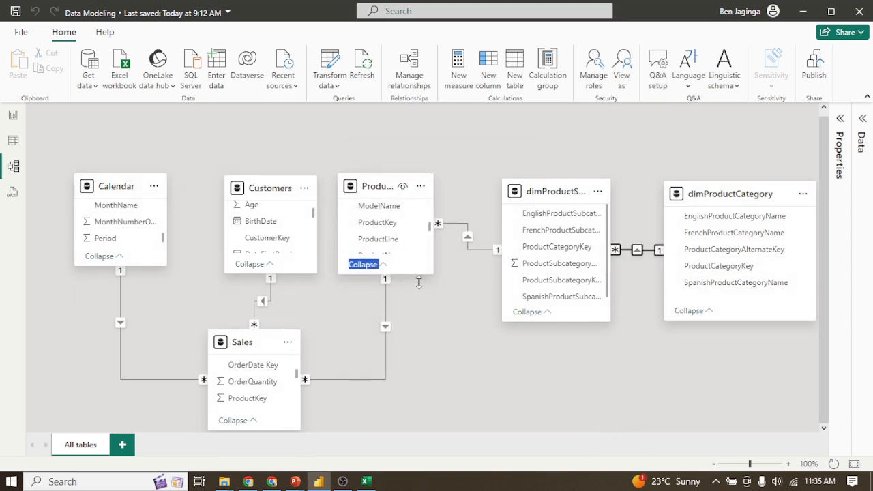
drag(551, 323, 550, 284)
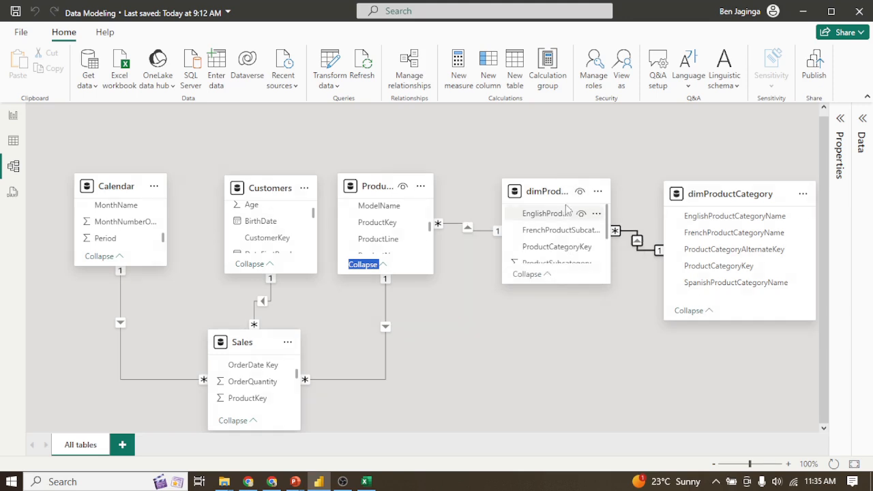
drag(557, 197, 537, 196)
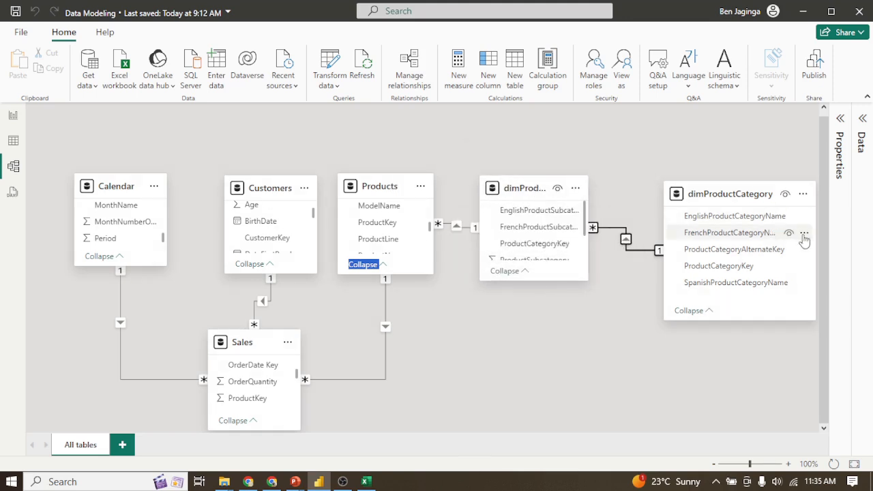
drag(748, 182, 707, 170)
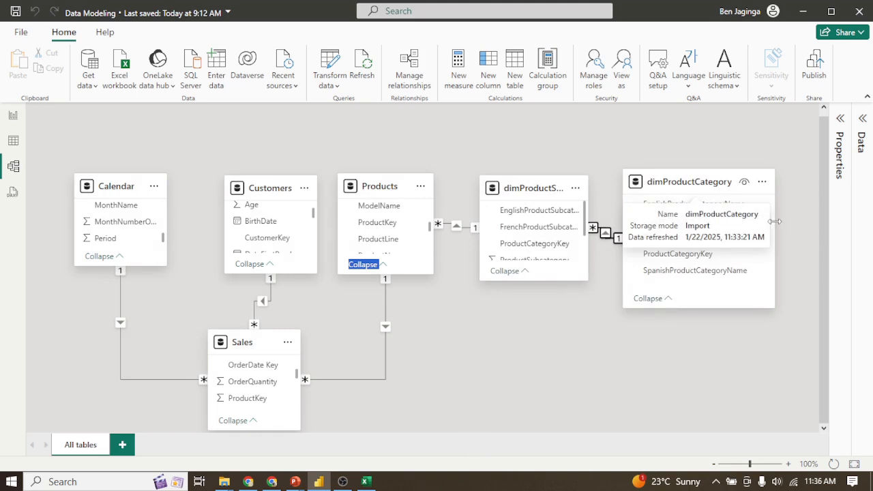
drag(774, 232, 740, 243)
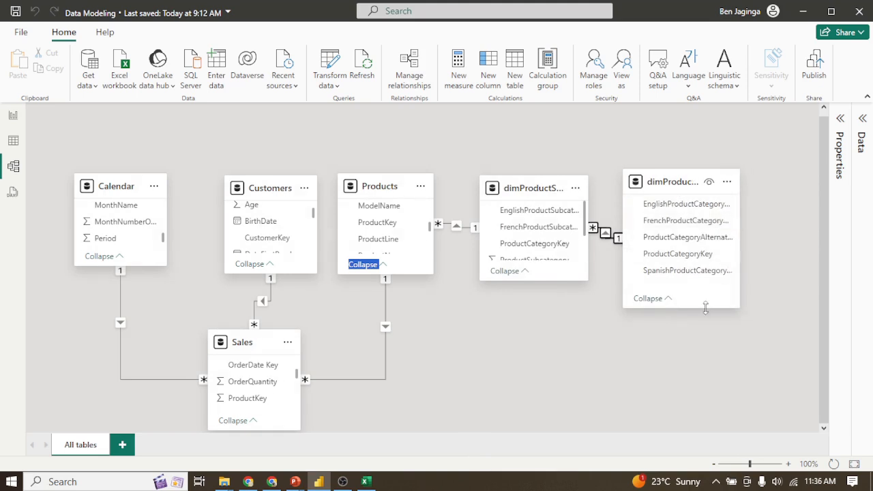
drag(705, 307, 706, 287)
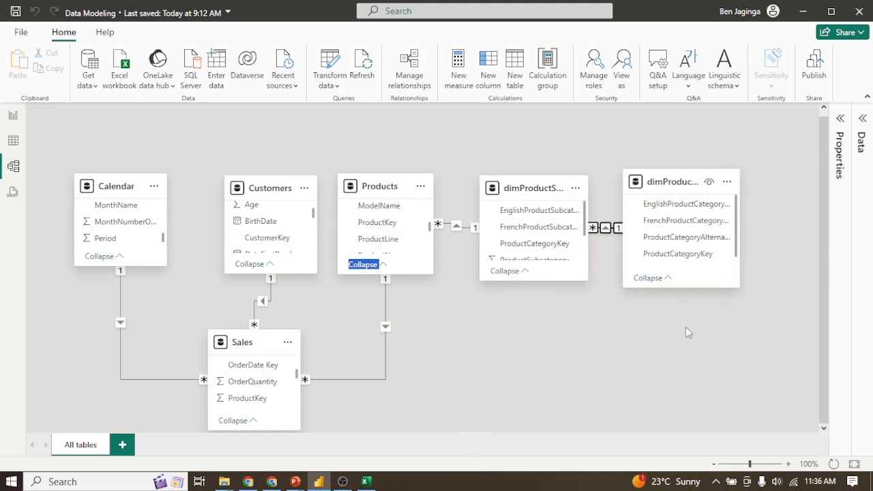
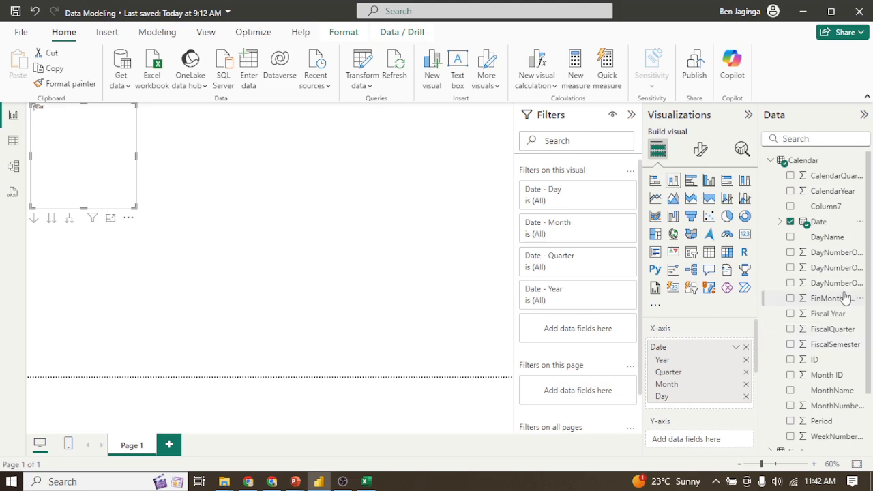
Step: Add SalesAmount from the Sales table to the Calendar Date column chart and enlarge the chart across most of the page
click(771, 162)
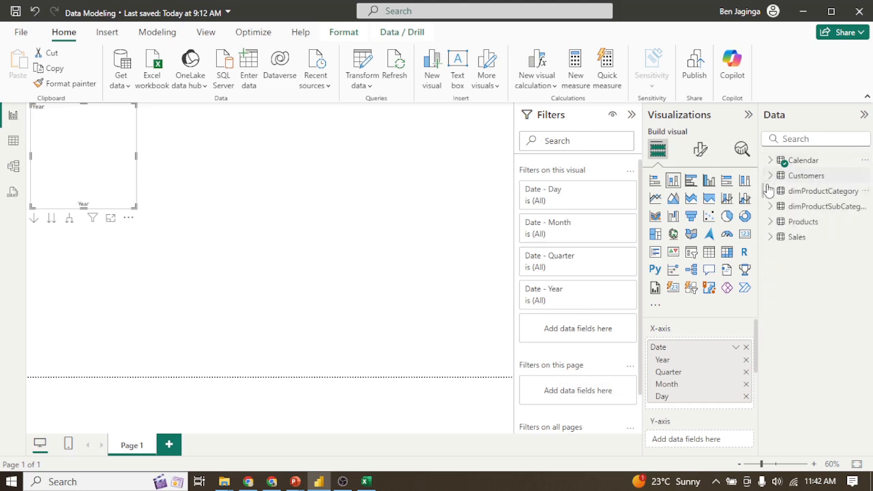
click(771, 238)
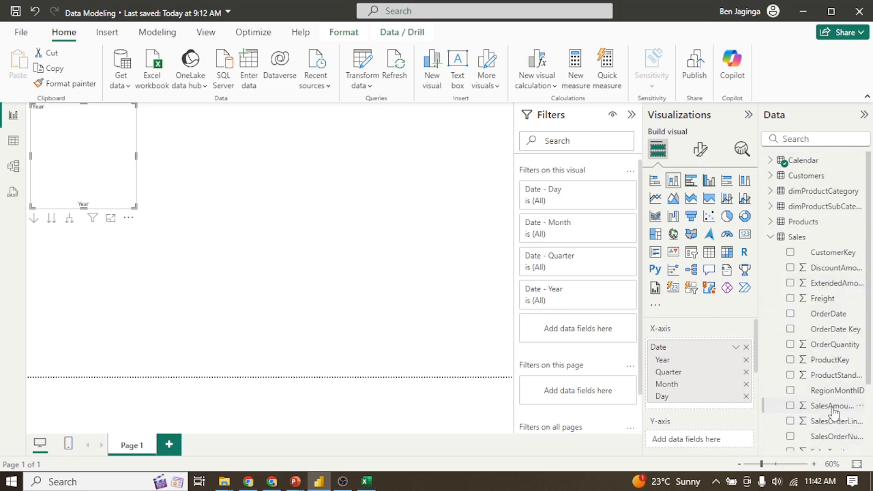
drag(833, 411, 679, 444)
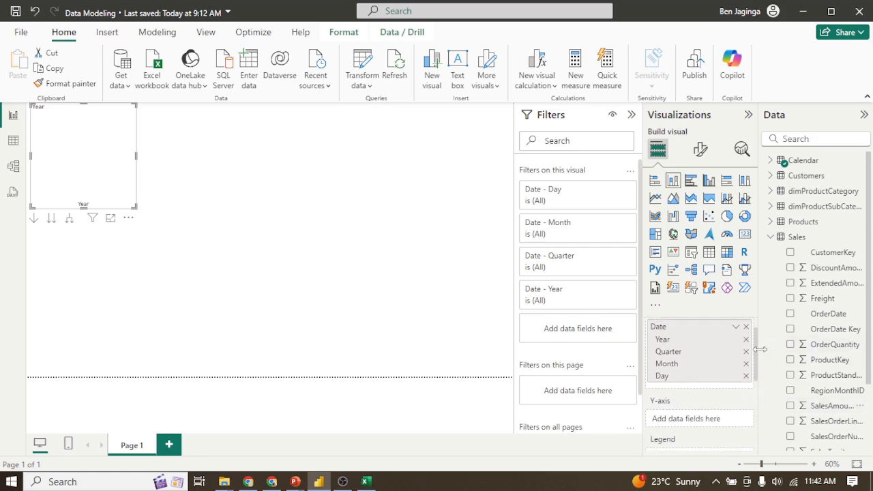
mouse_move(757, 352)
mouse_down()
mouse_move(766, 404)
mouse_move(765, 339)
mouse_up()
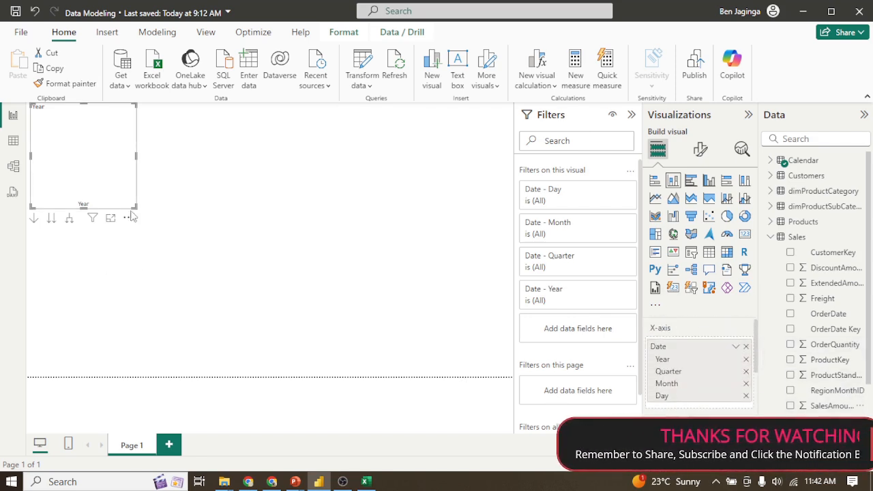
drag(135, 204, 188, 237)
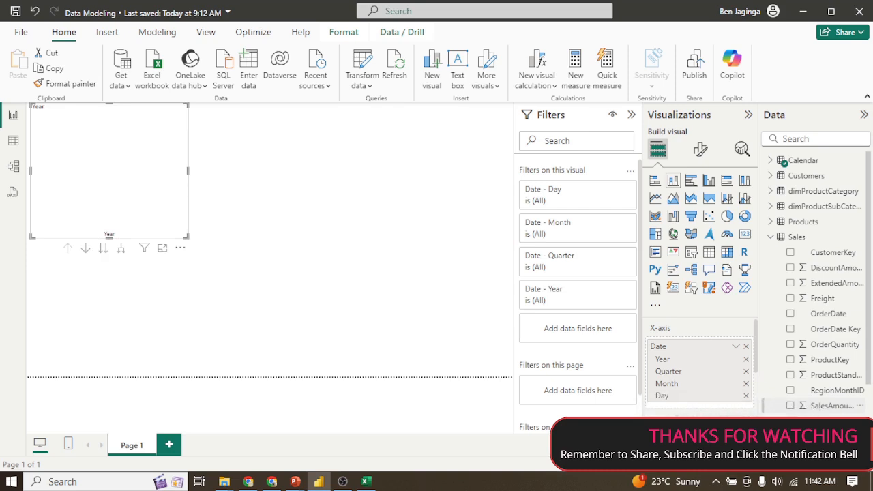
click(790, 405)
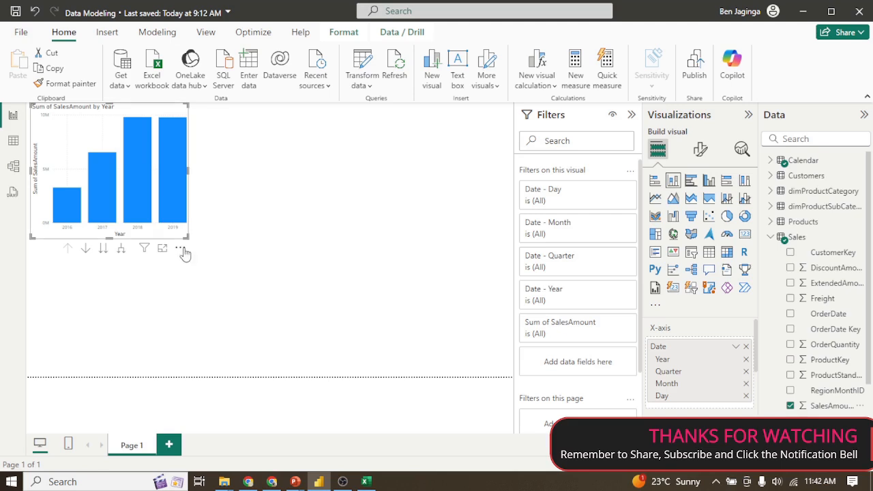
drag(185, 236, 457, 327)
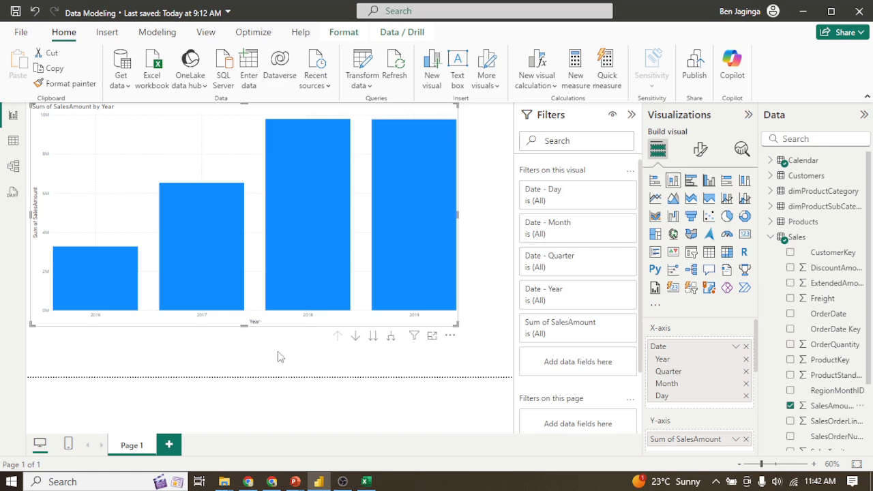
click(198, 345)
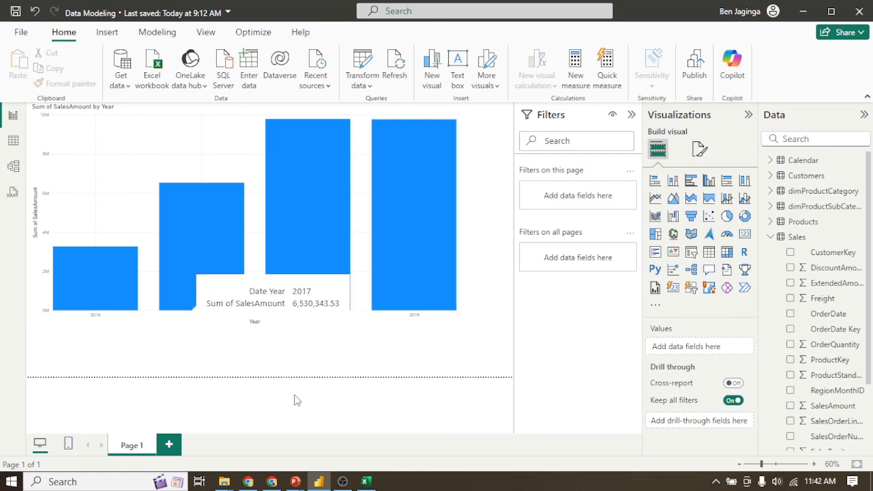
Step: Delete the relationship between the Calendar and Sales tables in the data model
click(13, 168)
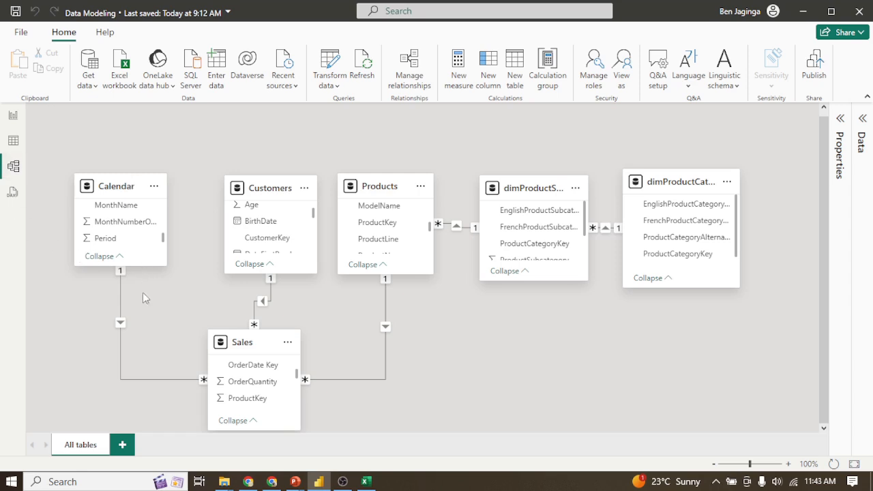
right_click(121, 306)
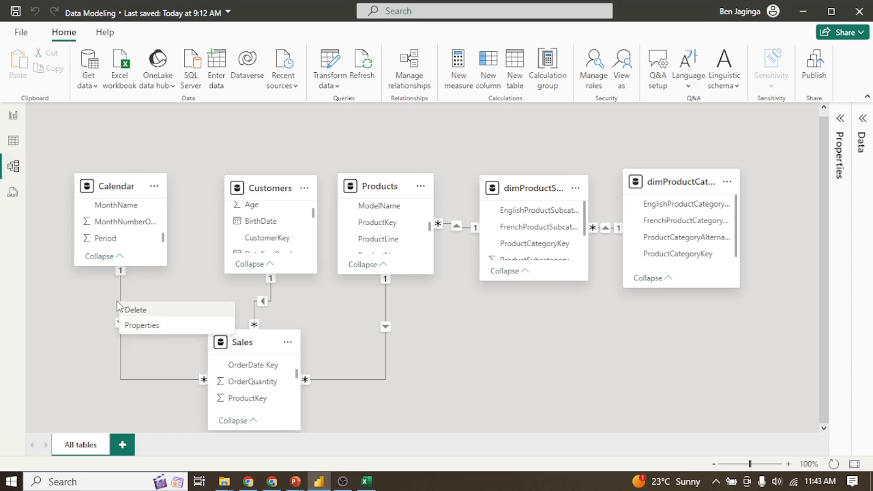
click(135, 311)
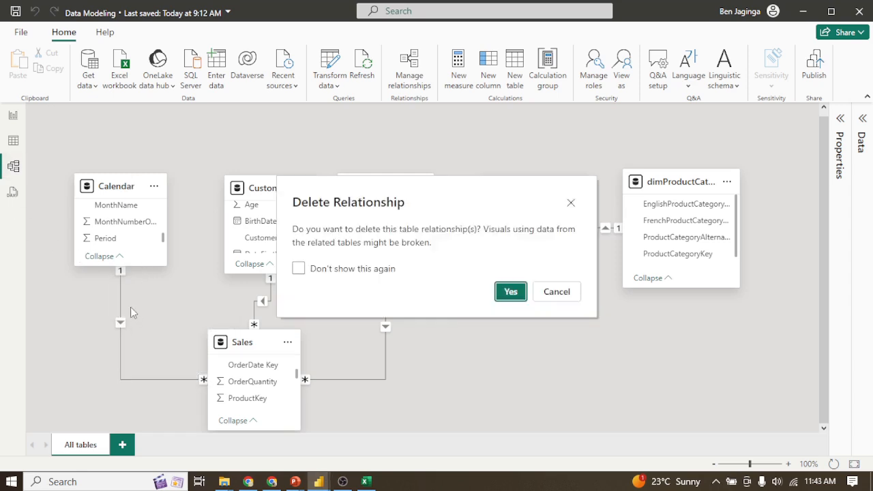
click(508, 295)
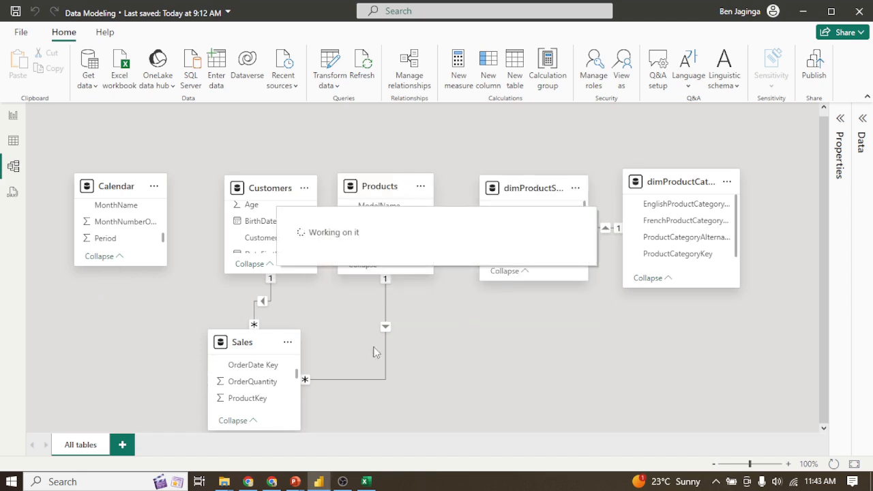
Step: Examine the yearly SalesAmount values in the report's column chart without the Calendar relationship
click(13, 117)
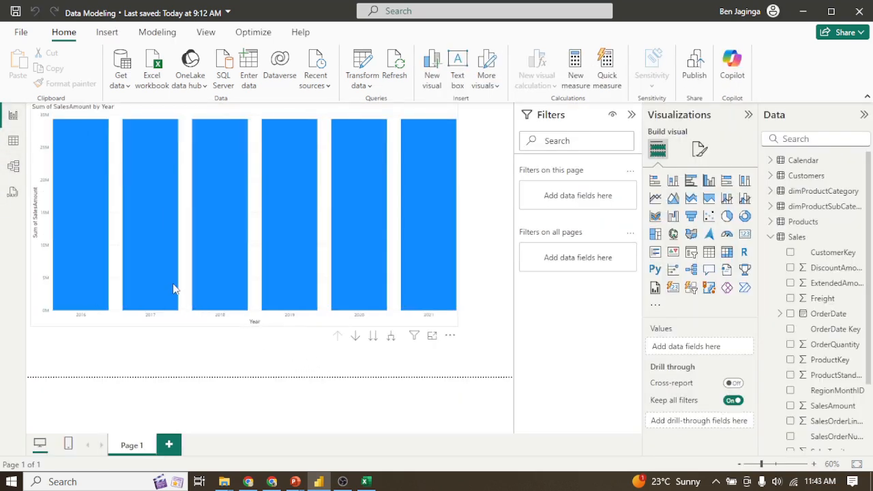
mouse_move(161, 204)
mouse_move(135, 289)
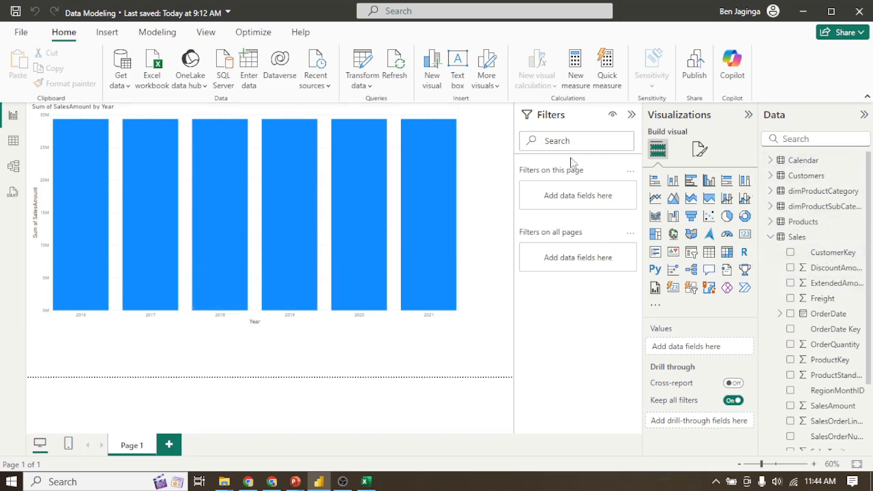
Step: Create an active one-to-many relationship from Calendar Date to Sales OrderDate with single cross-filter direction
click(13, 166)
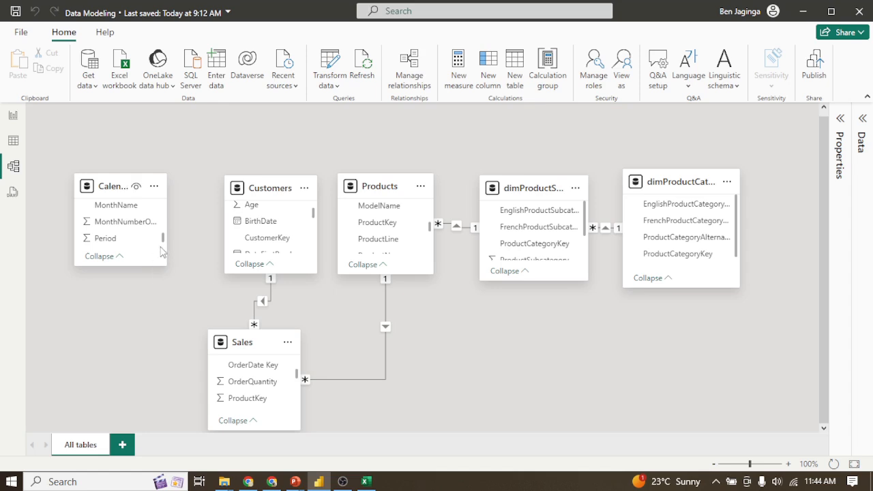
scroll(162, 233, up, 4)
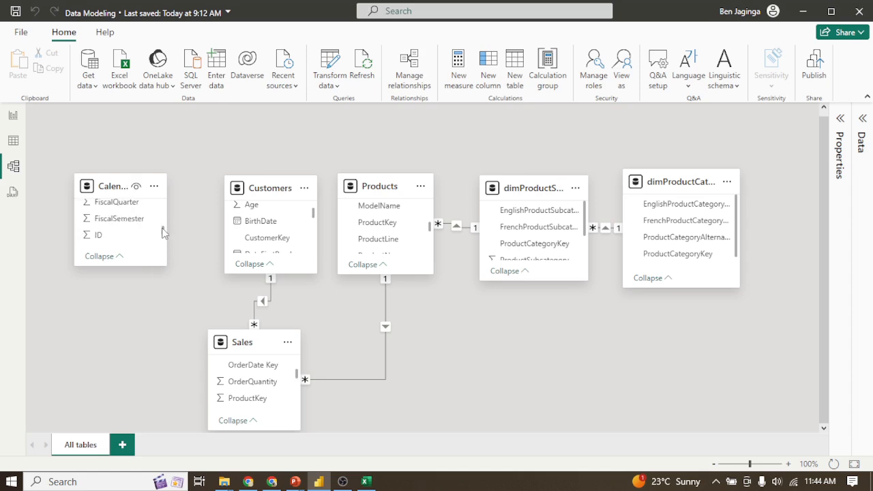
scroll(162, 229, up, 5)
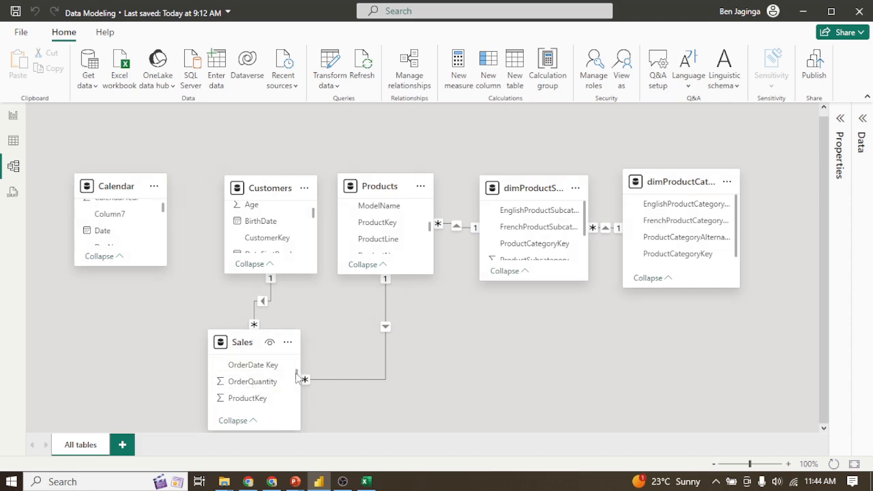
scroll(296, 377, up, 2)
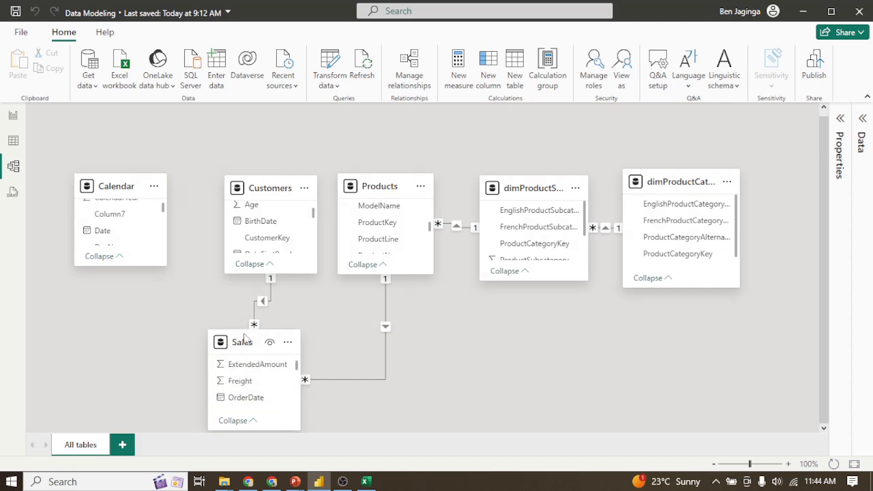
drag(99, 236, 246, 385)
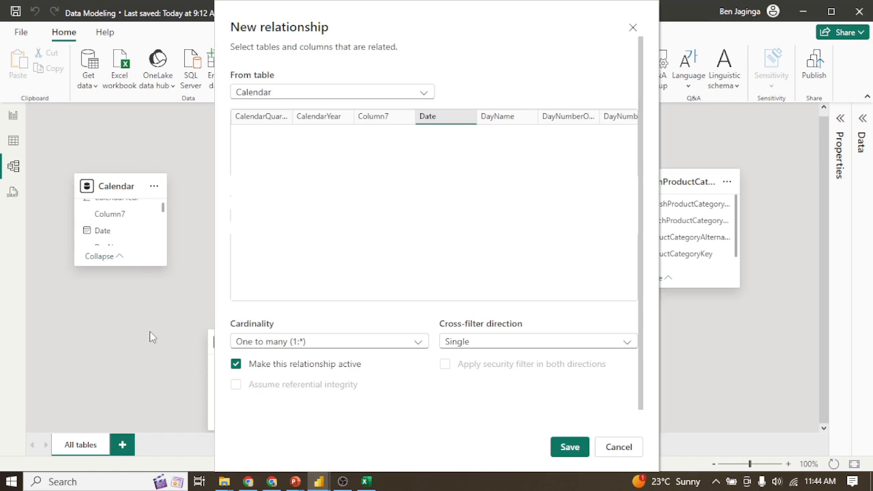
click(577, 451)
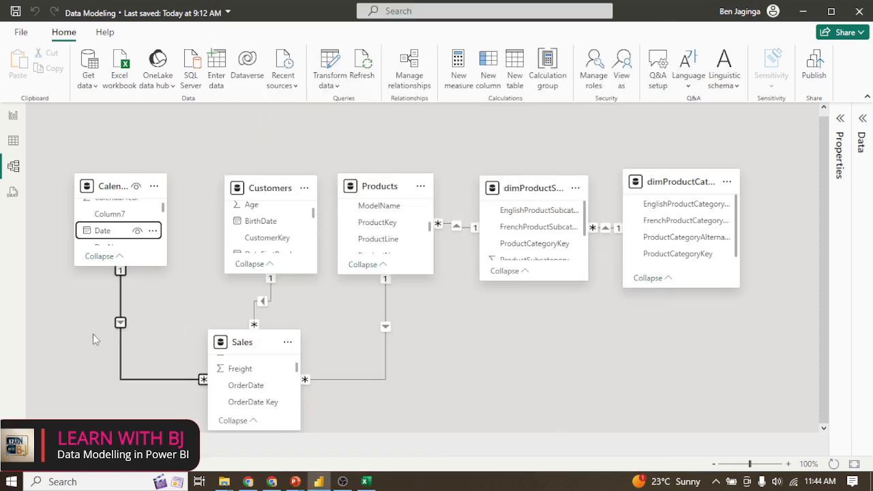
Step: Examine the yearly SalesAmount column chart in the report with the Calendar relationship in place
click(14, 118)
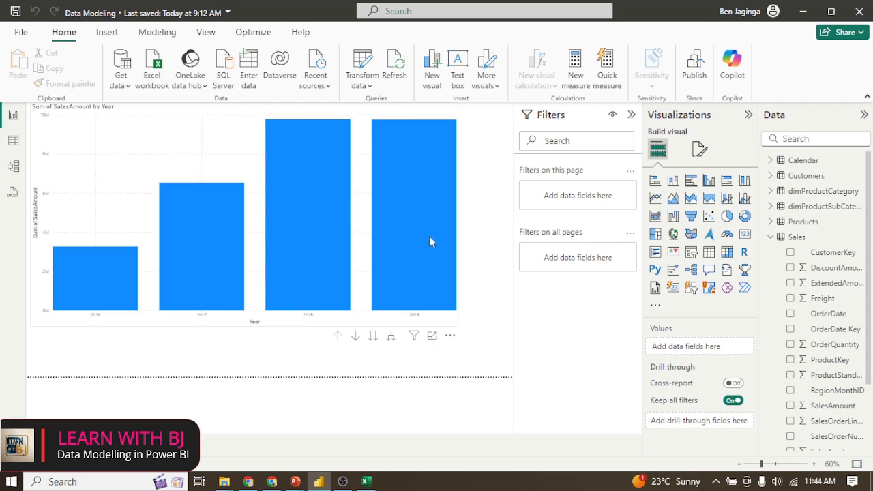
mouse_move(430, 242)
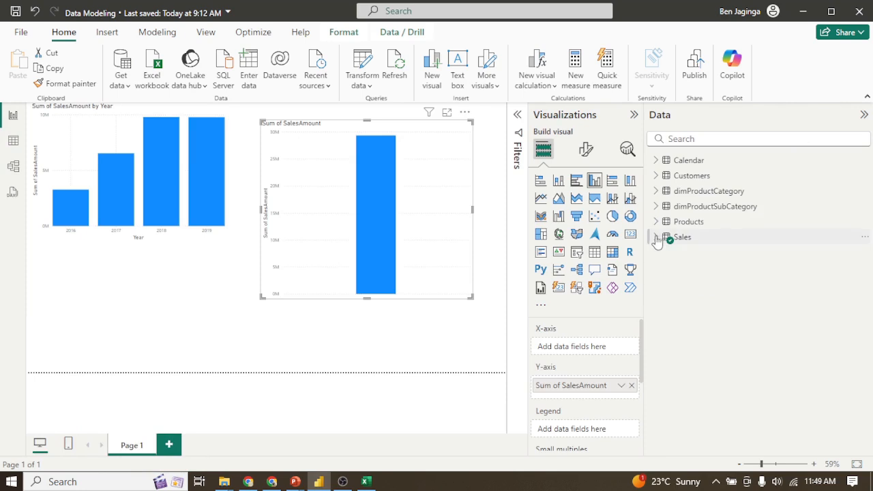
Step: Break down SalesAmount in the second column chart by Gender from the Customers table
click(658, 176)
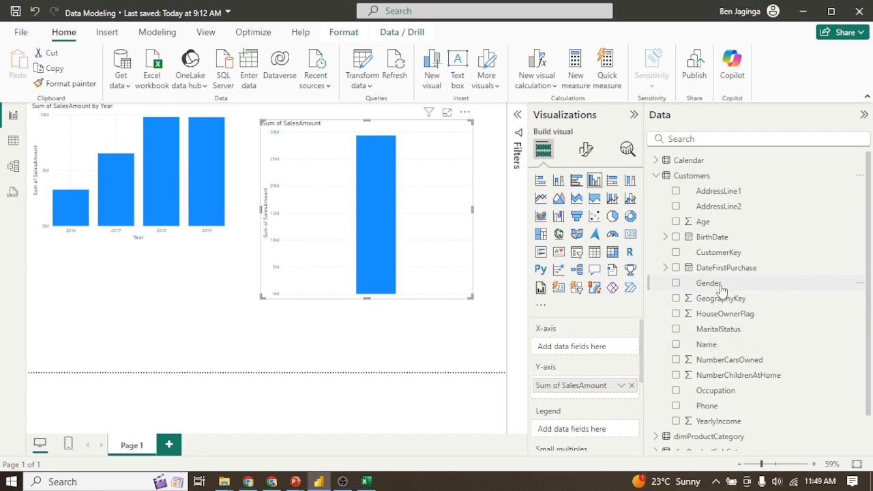
drag(715, 292, 595, 353)
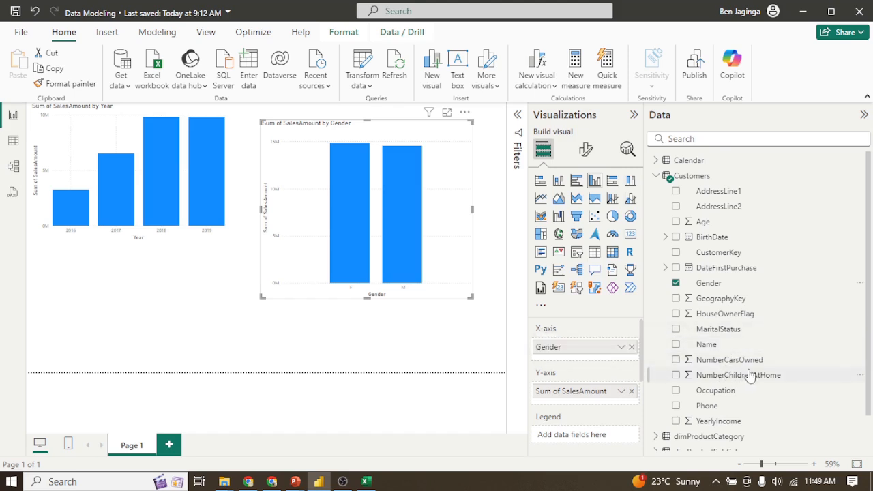
Step: Replace Gender with the Customers table's Occupation on the second chart's X-axis and enlarge that chart slightly
scroll(767, 366, down, 2)
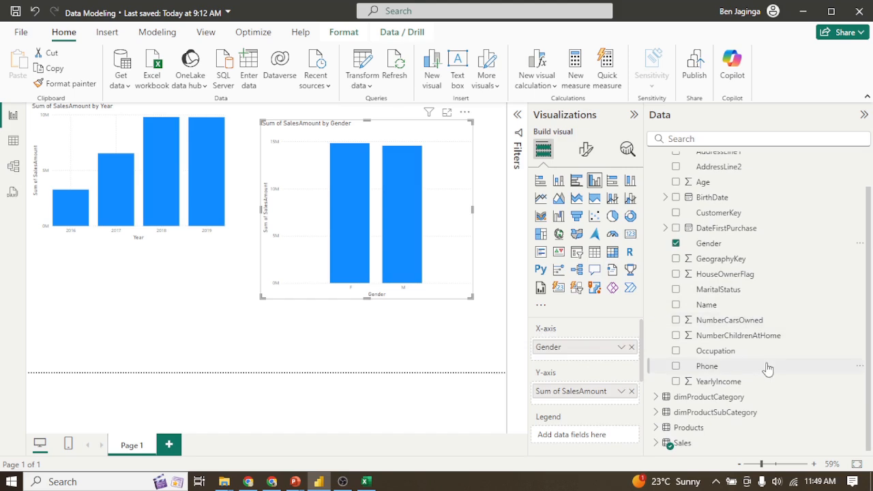
click(632, 348)
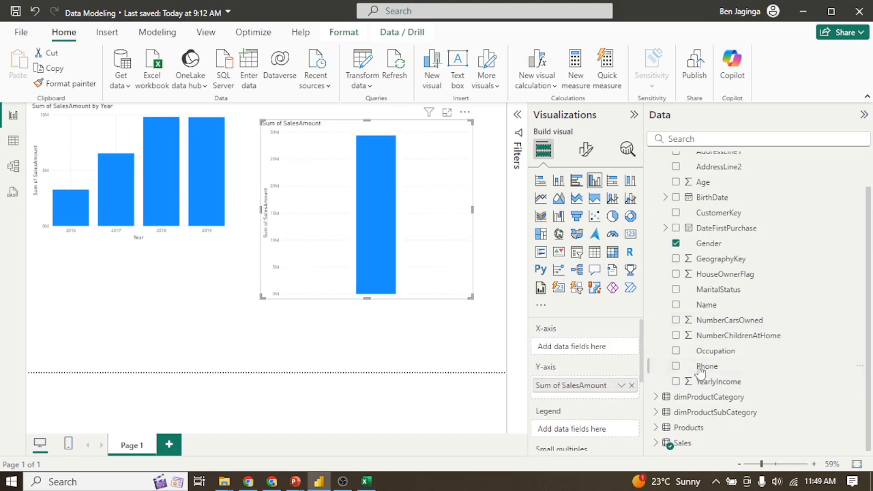
drag(713, 352, 586, 348)
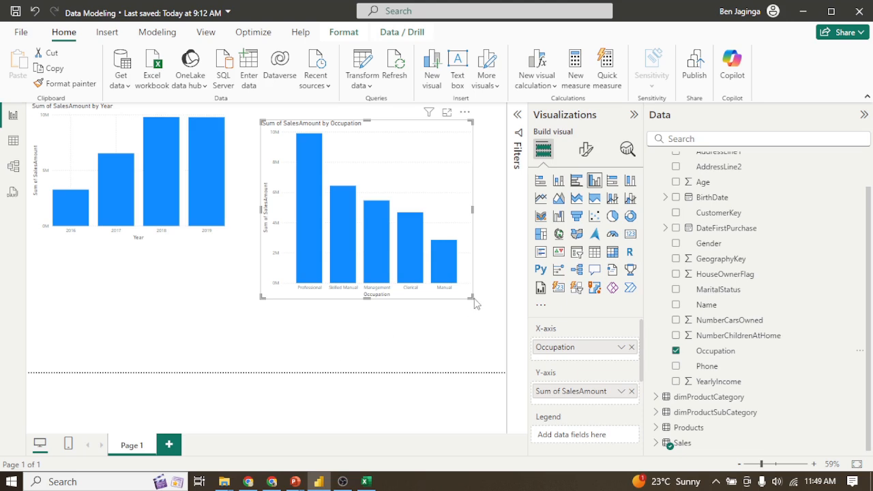
drag(470, 297, 496, 305)
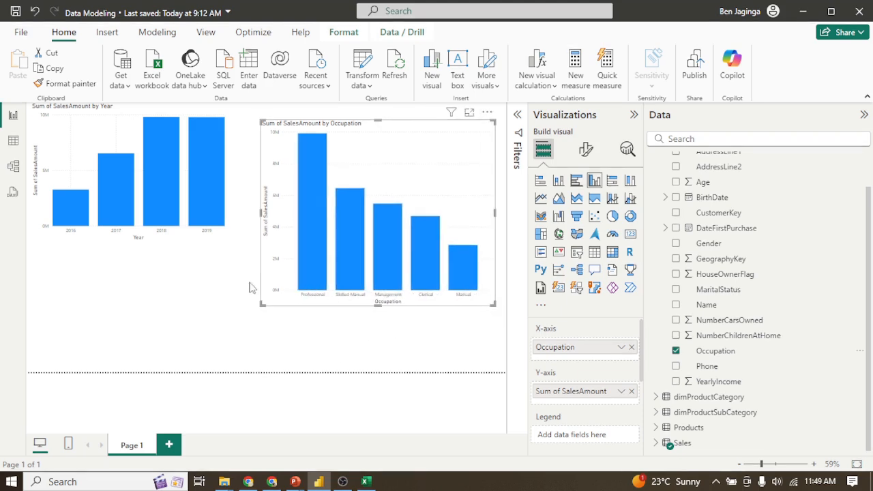
mouse_move(314, 277)
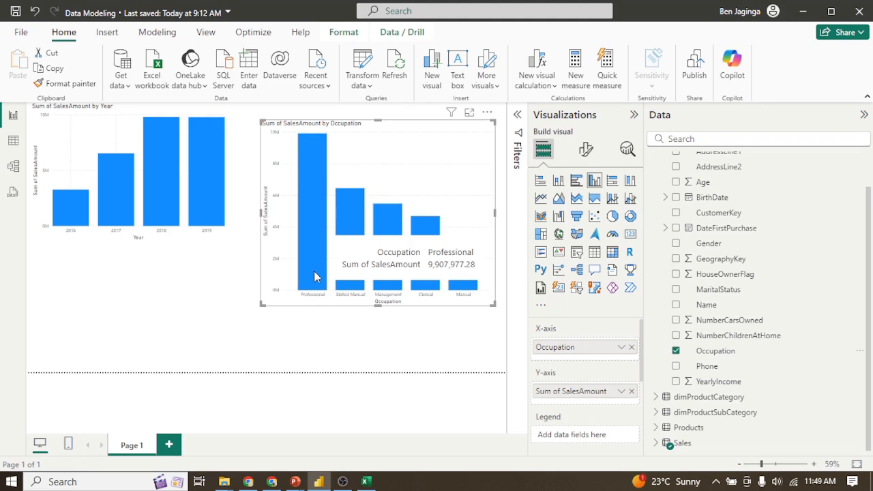